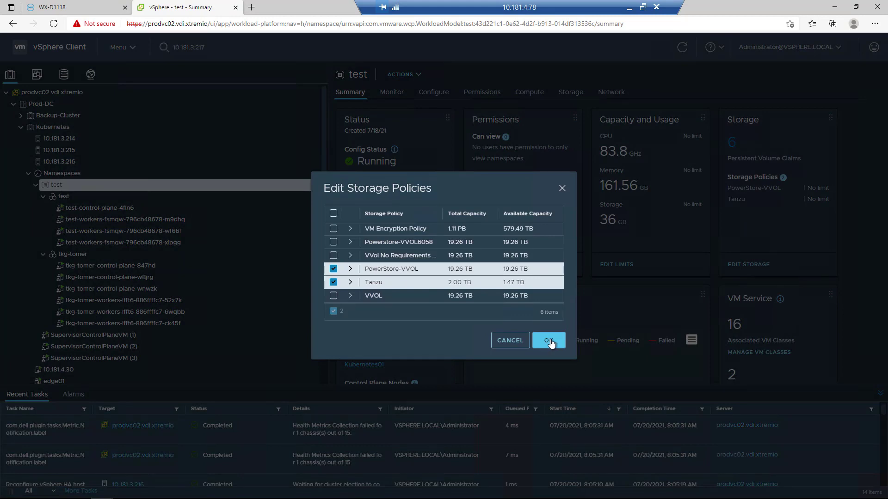
- Apply the PowerStore-VVOL and Tanzu storage policies to the test namespace and view the datastores of host 10.181.3.214
click(549, 340)
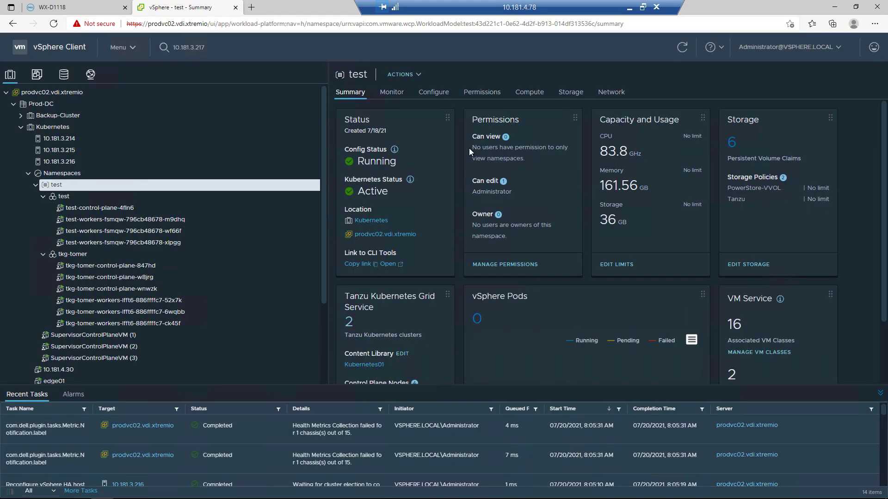
click(77, 140)
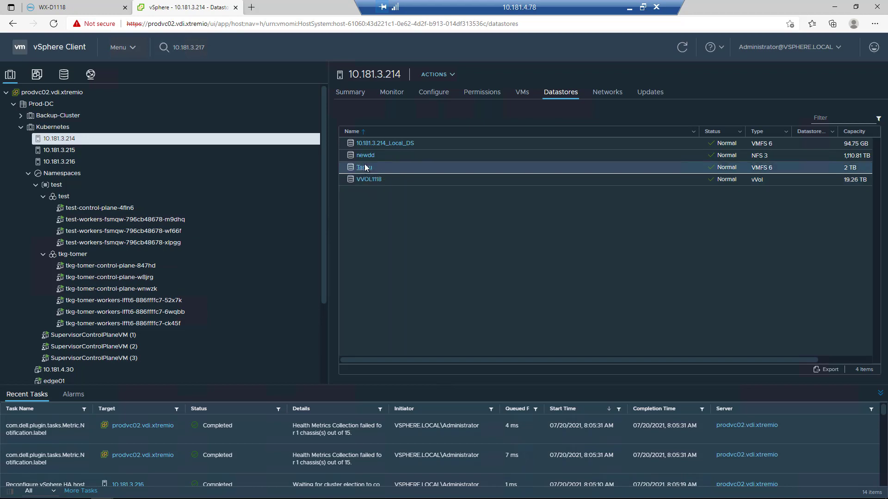
- Switch to PowerStore Manager, examine the capacity and virtual volumes of storage container PowerStore WX-D1118, and open the vCenter Server connection
click(78, 9)
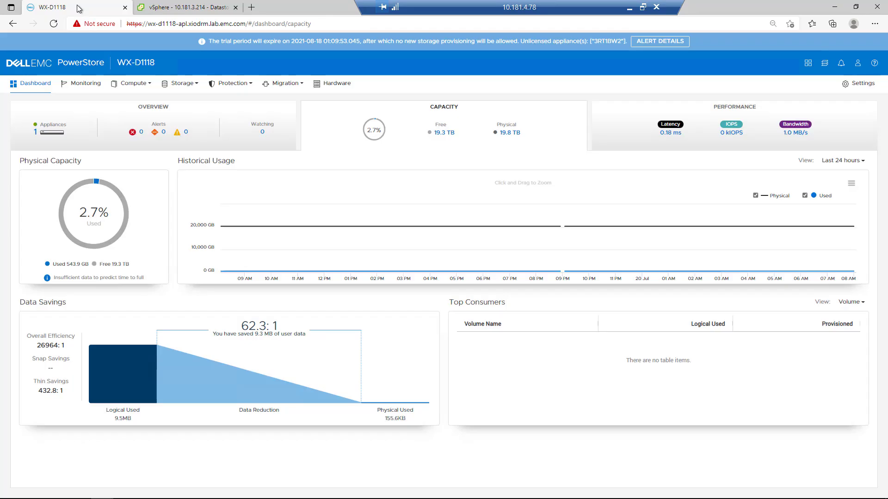
mouse_move(273, 235)
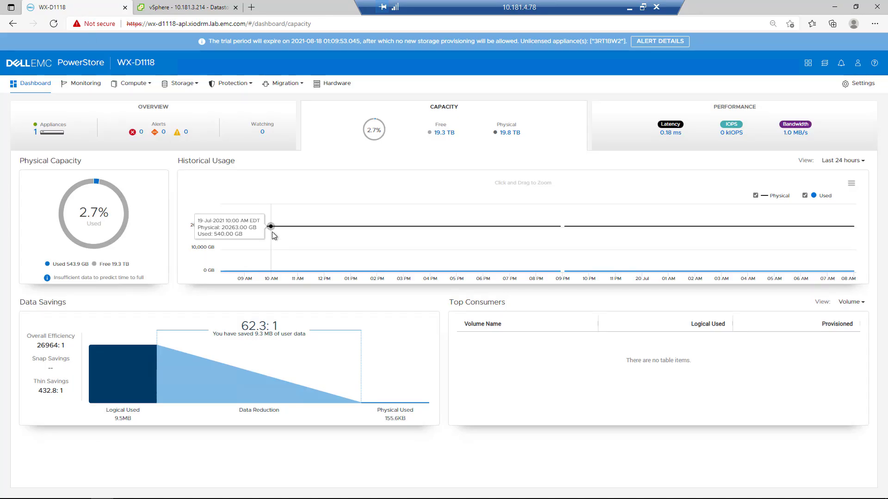
click(184, 90)
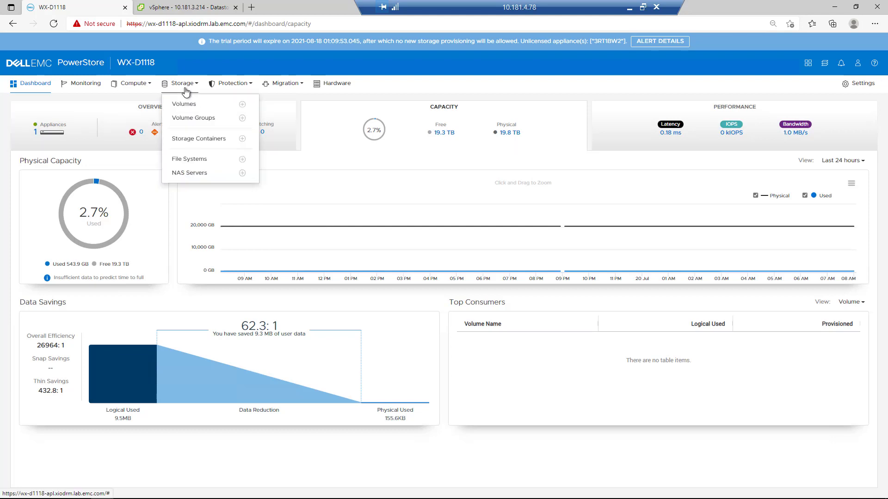
click(197, 139)
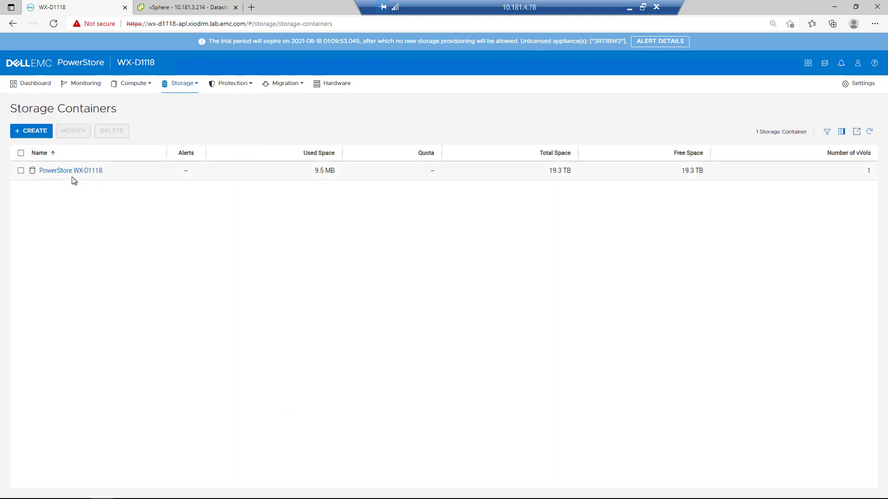
click(66, 171)
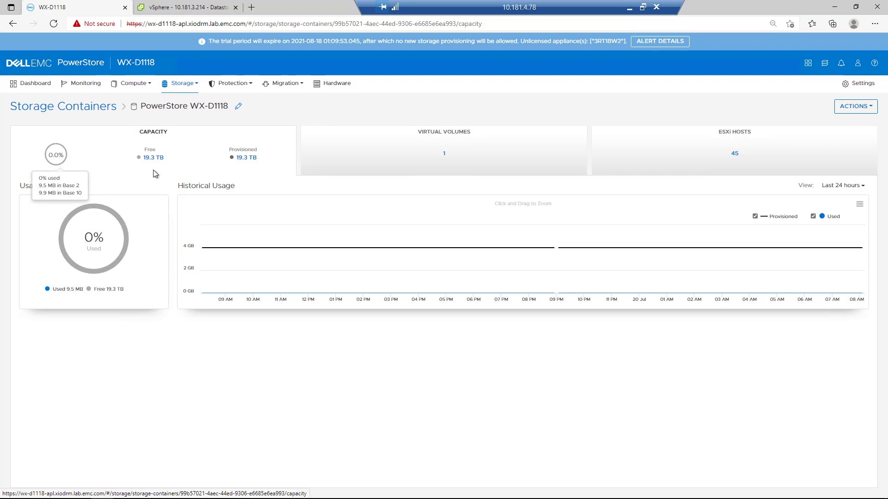
click(379, 173)
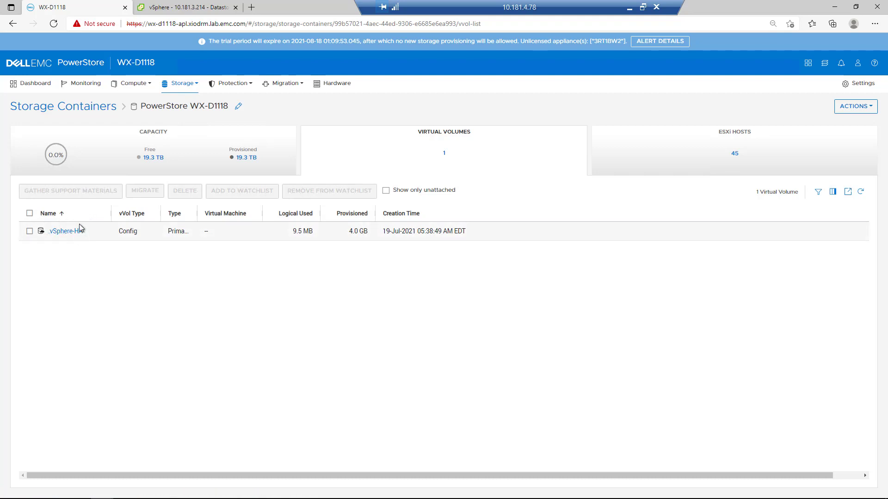
click(137, 88)
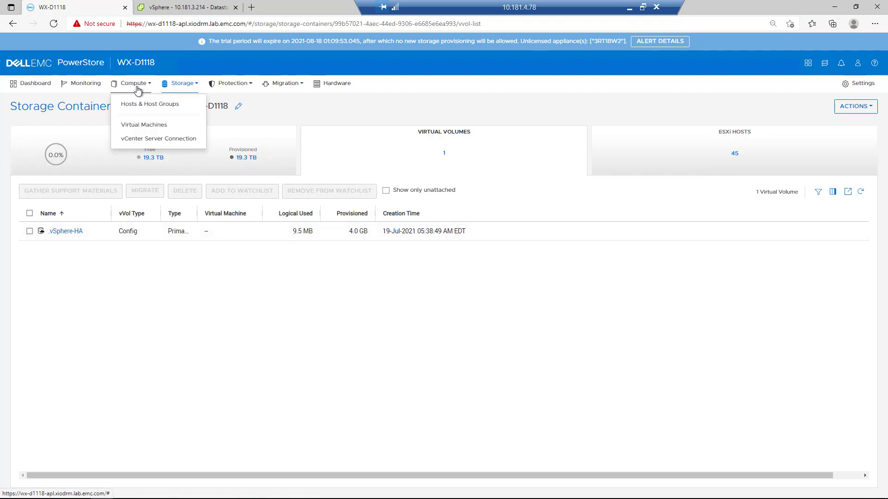
click(156, 141)
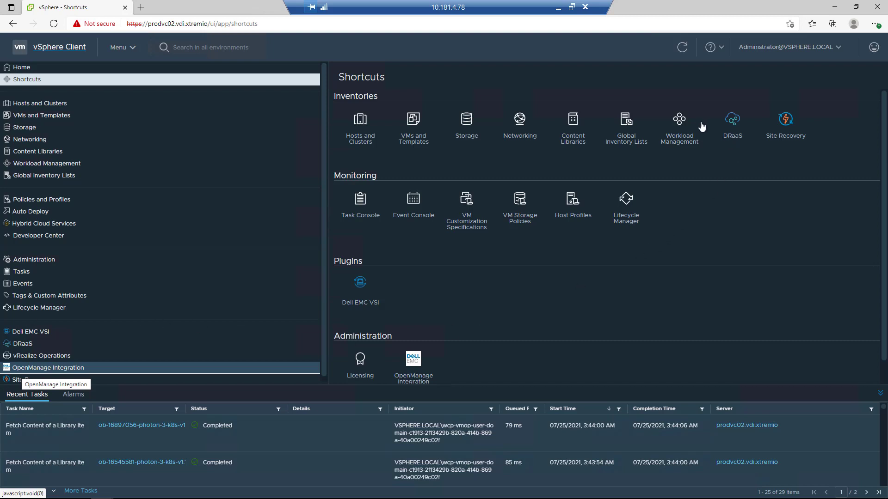
- In the vSphere Client, open the VM Service management page under the Workload Management services
click(679, 124)
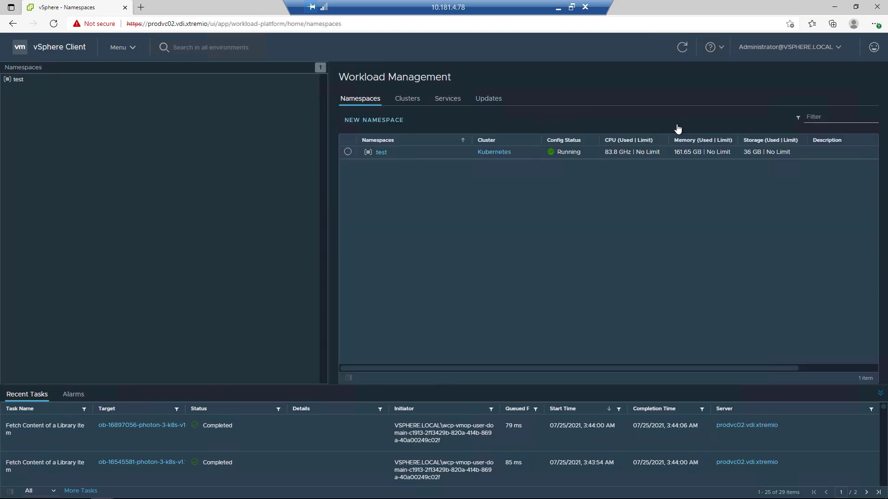
click(440, 101)
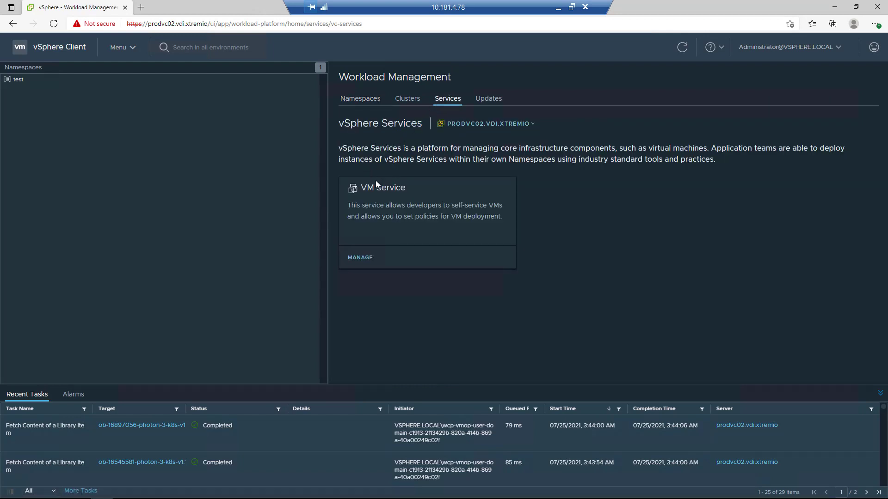
click(361, 258)
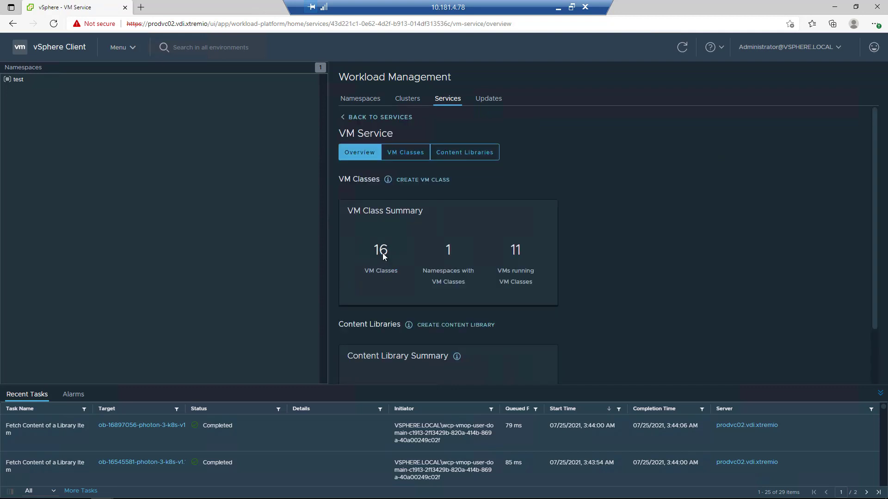
- Review the VM classes and content libraries of the VM Service, including the templates of the VM service library
click(404, 155)
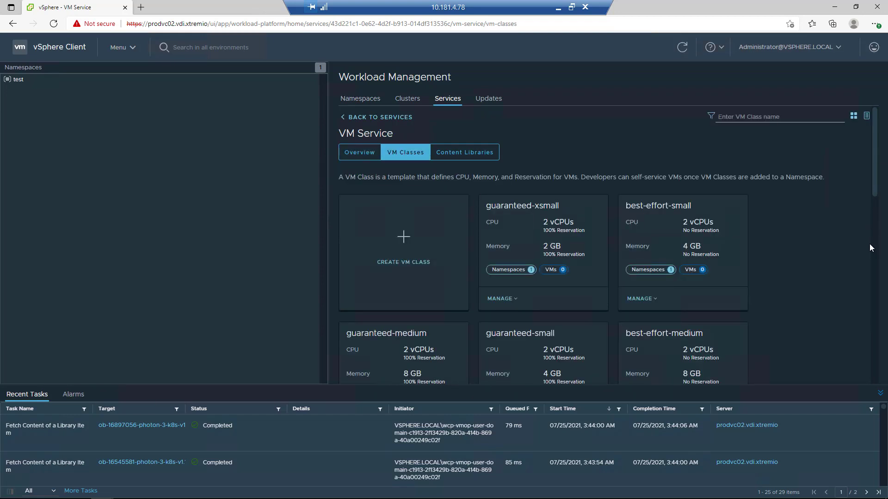
scroll(877, 185, down, 2)
scroll(876, 277, up, 1)
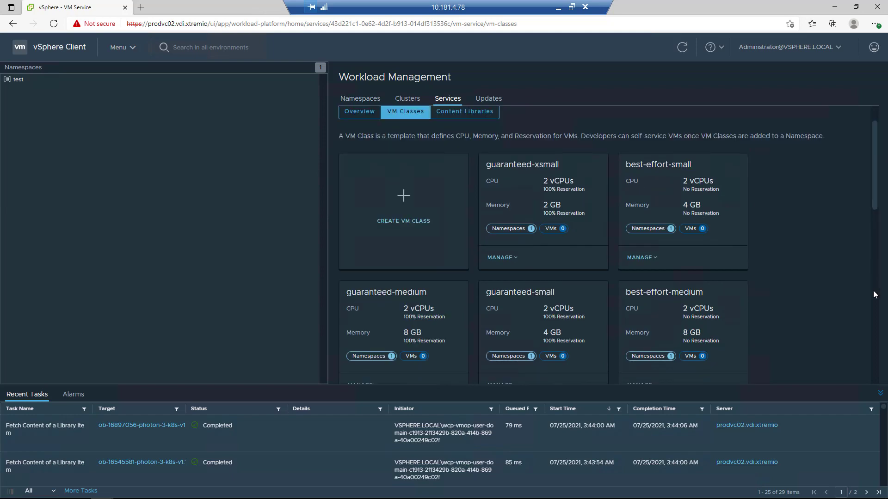
scroll(821, 297, down, 5)
scroll(820, 297, down, 6)
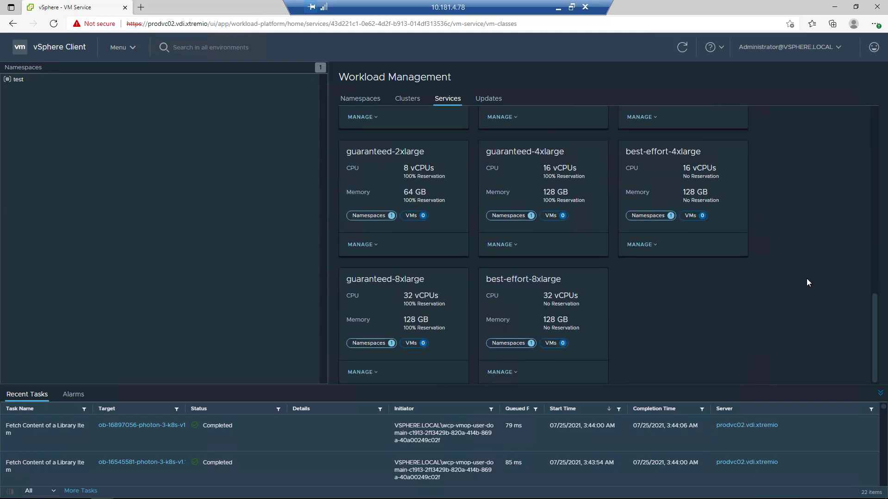
scroll(832, 287, up, 12)
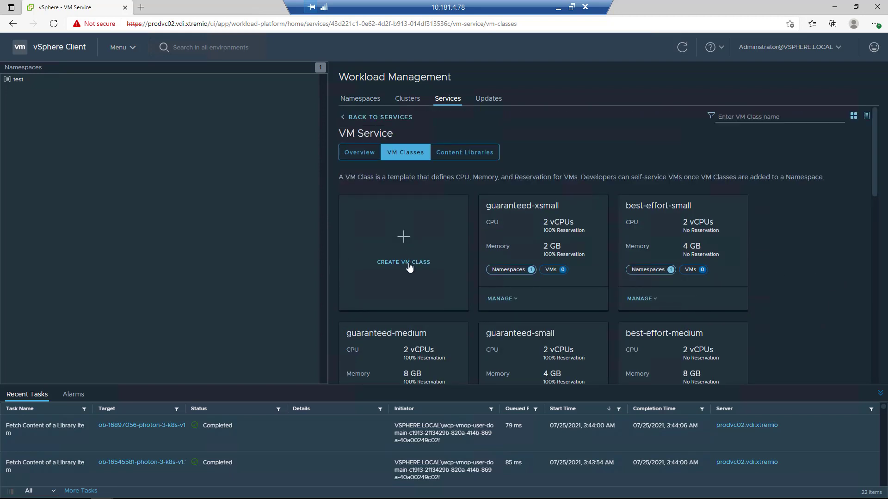
click(449, 155)
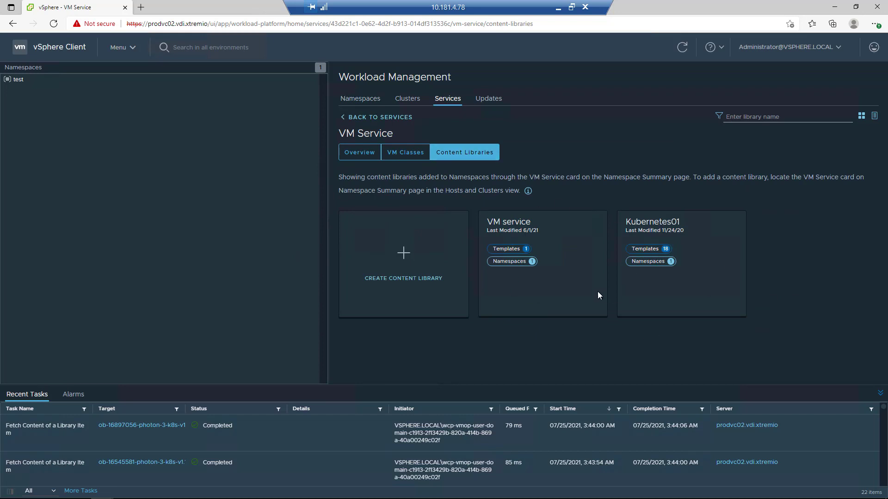
click(508, 249)
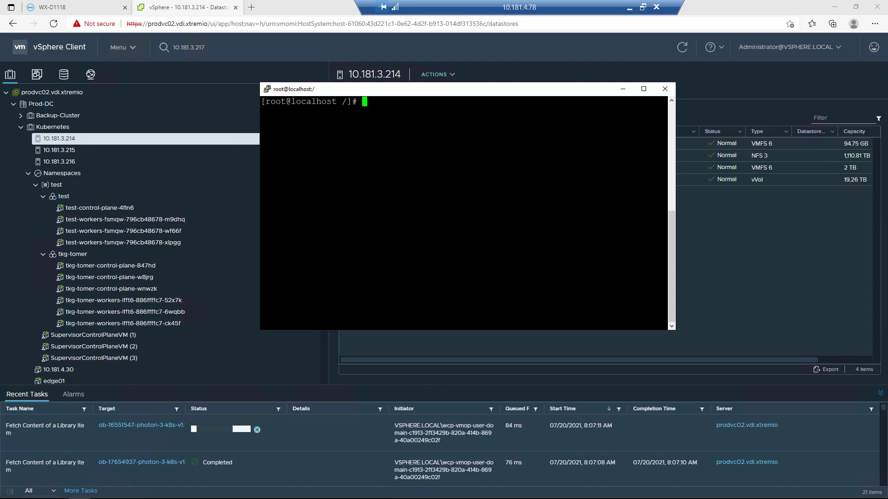
- In the terminal, run kubectl vsphere login against server 10.181.4.95 as the administrator with --insecure-skip-tls-verify, and enter the account password
right_click(401, 216)
key(Return)
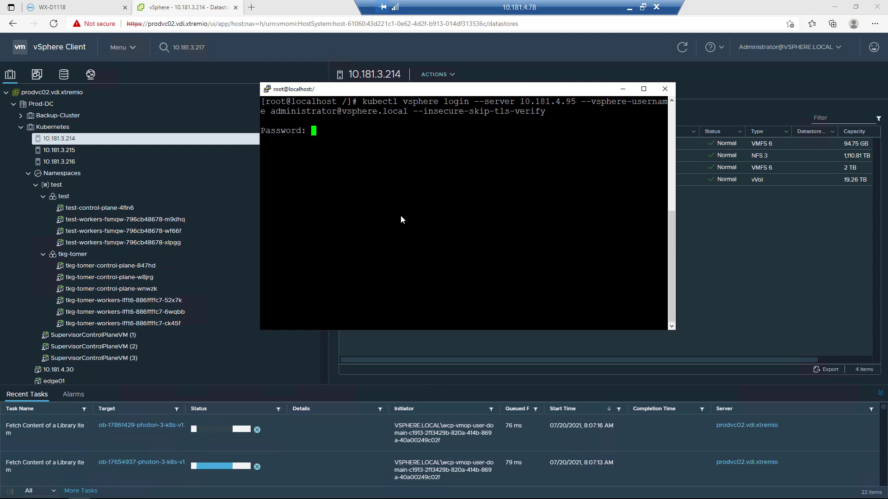
key(Return)
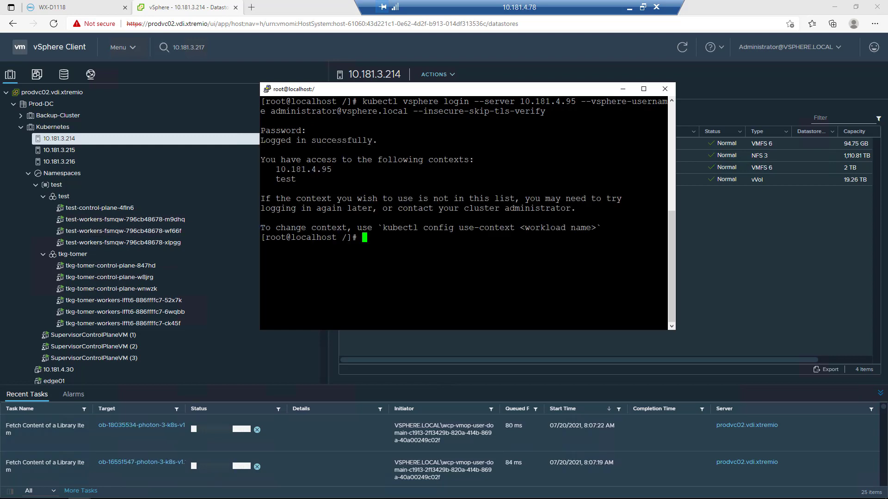
- Set the kubectl context to the test namespace with kubectl config use-context test
right_click(379, 277)
text(test)
key(Return)
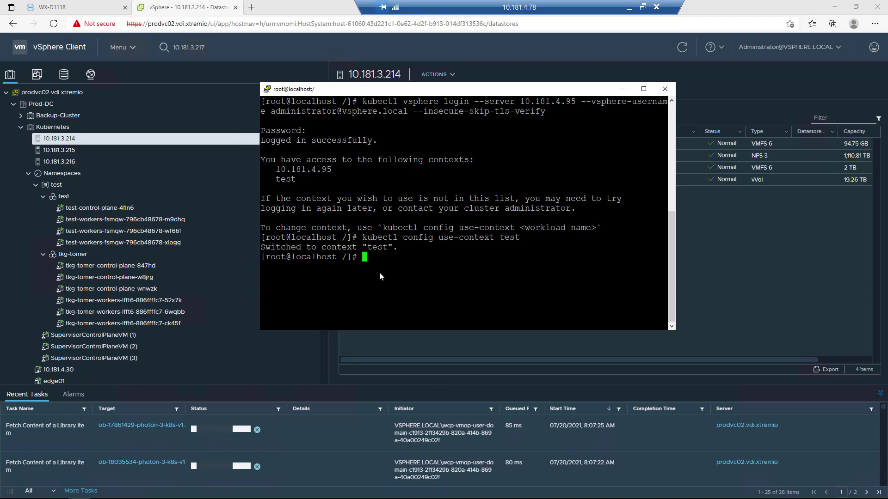
- List the cluster nodes and the available storage classes with kubectl get nodes and kubectl get sc
text(kubectl get nodes)
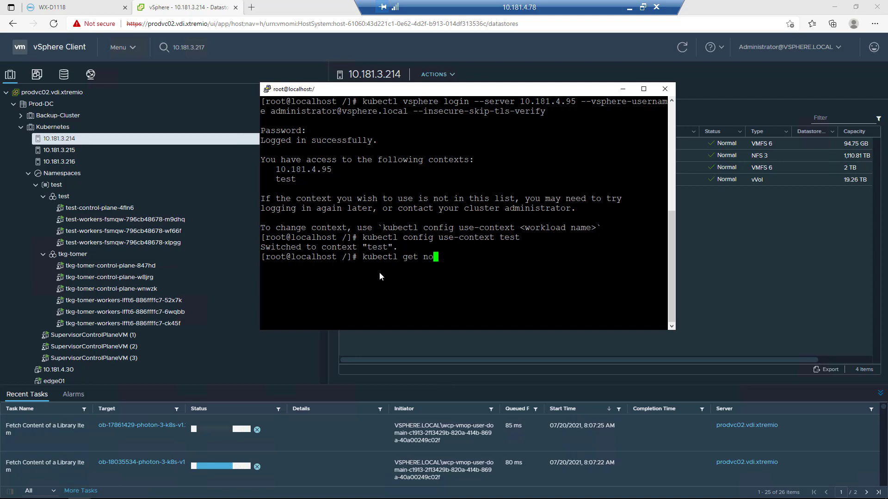
key(Return)
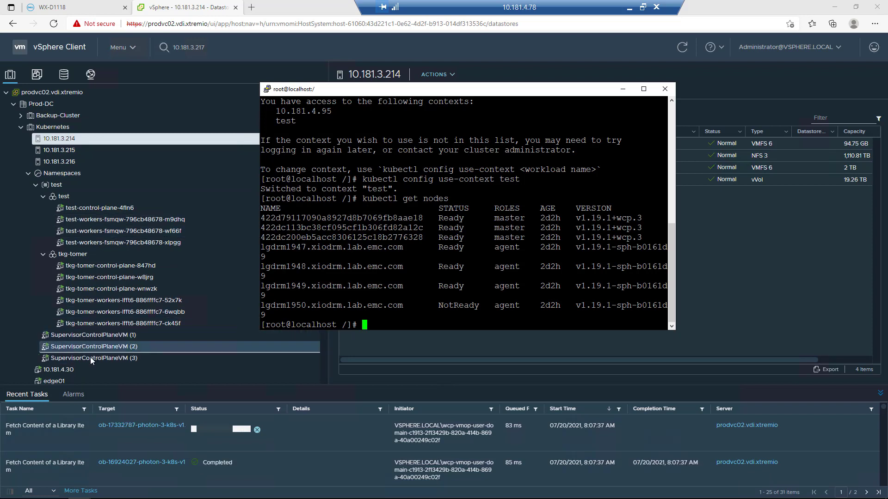
text(kubectl get sc)
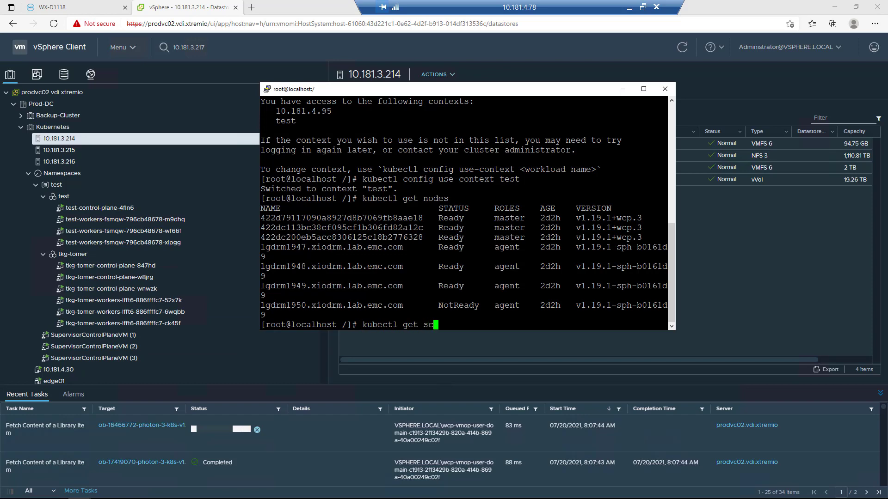
key(Return)
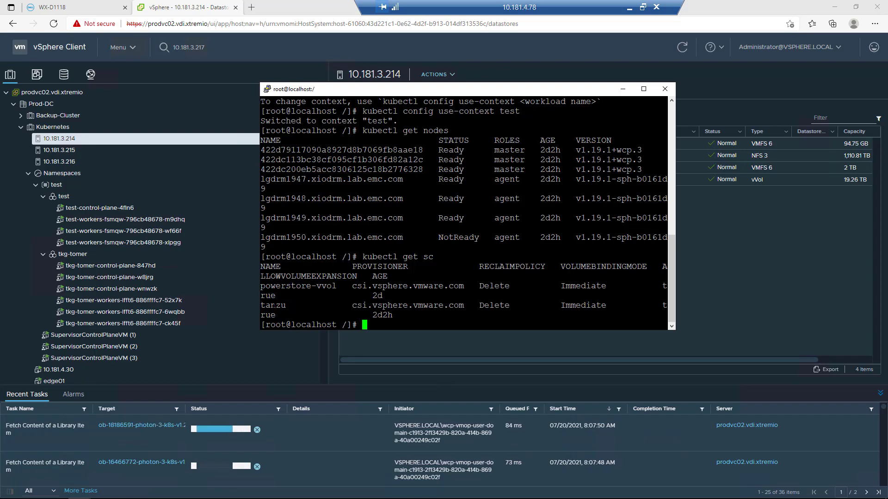
- Enlarge the terminal window and display the centos.yaml virtual machine manifest from its beginning
drag(676, 331, 868, 368)
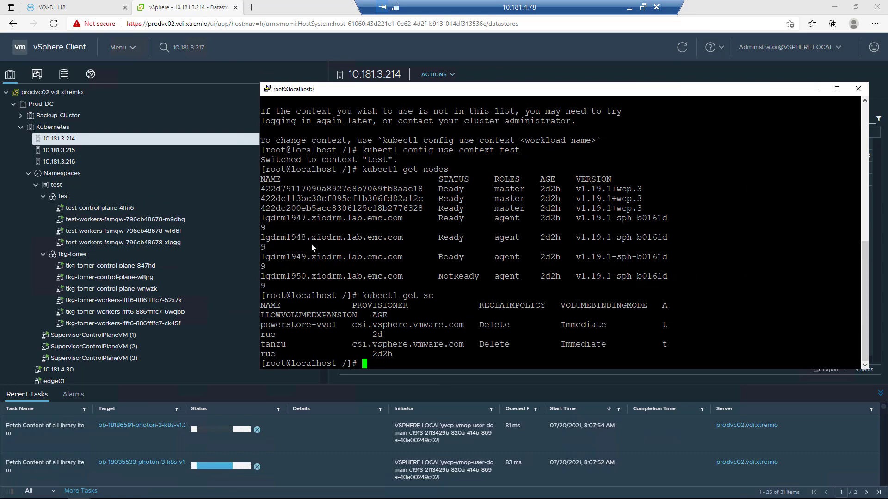
text(cat centos.yaml)
key(Return)
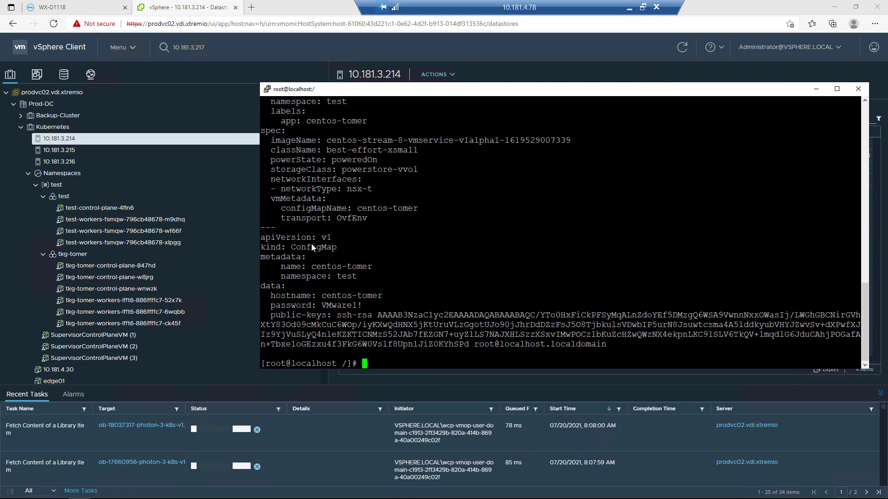
scroll(560, 231, up, 5)
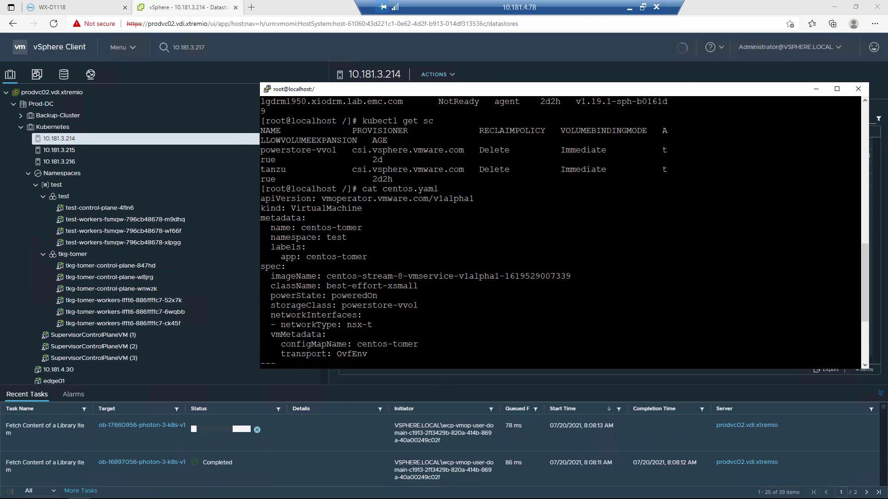
- Highlight imageName in the manifest and check it against the OVF & OVA templates in the VM service content library
double_click(295, 277)
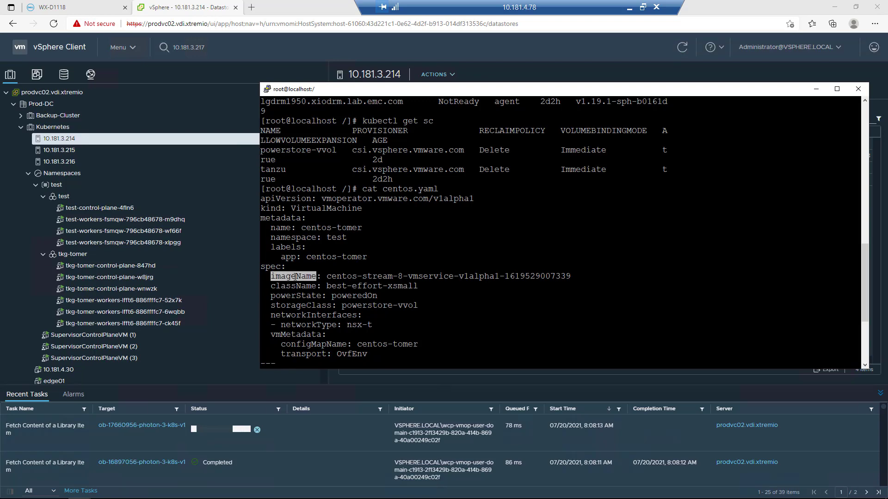
click(83, 54)
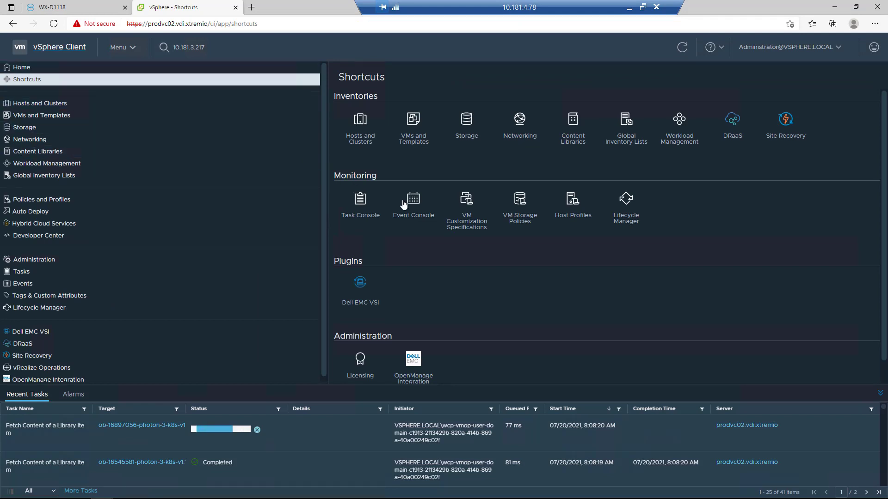
click(67, 151)
click(373, 138)
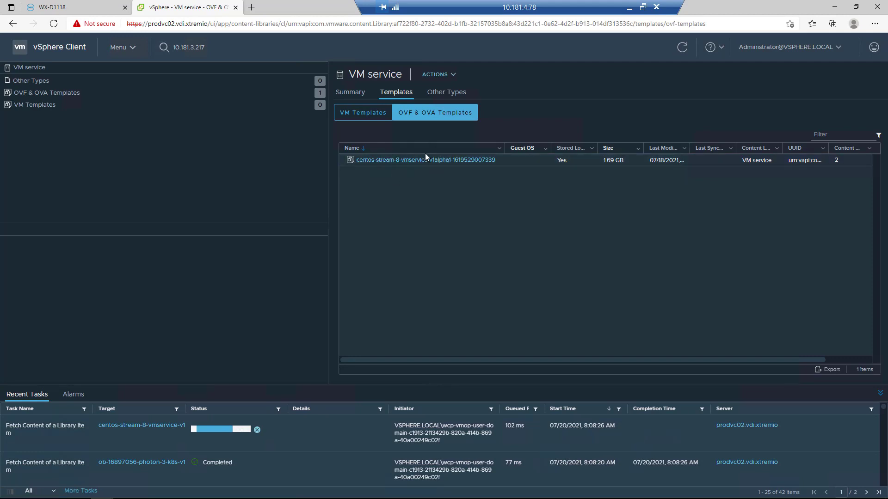
- Return to the terminal and highlight the className value best-effort-xsmall in the centos.yaml manifest
key(alt+Tab)
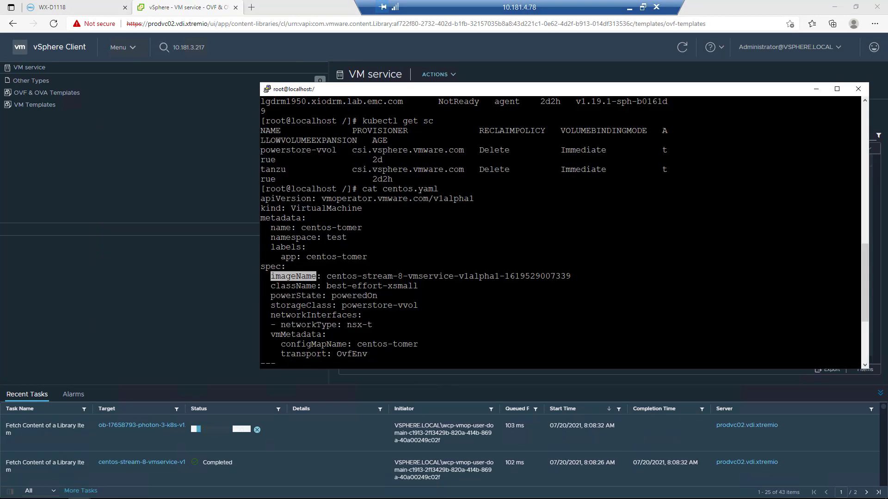
scroll(561, 231, down, 5)
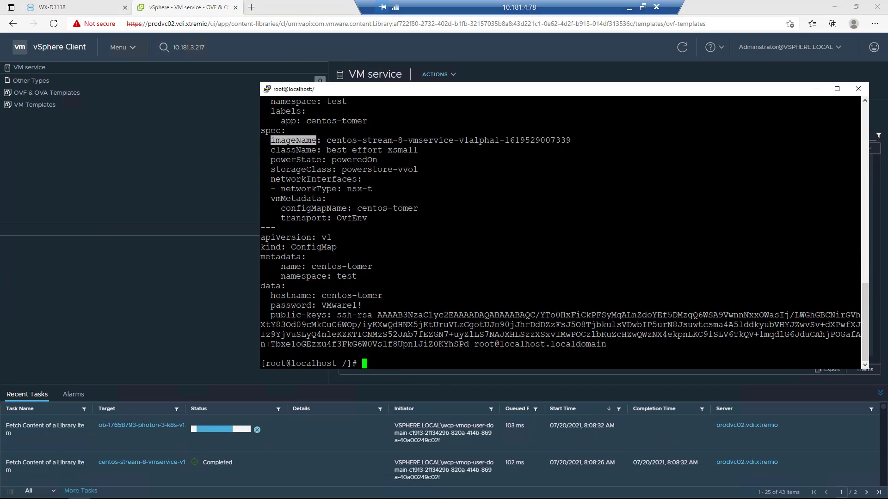
double_click(350, 151)
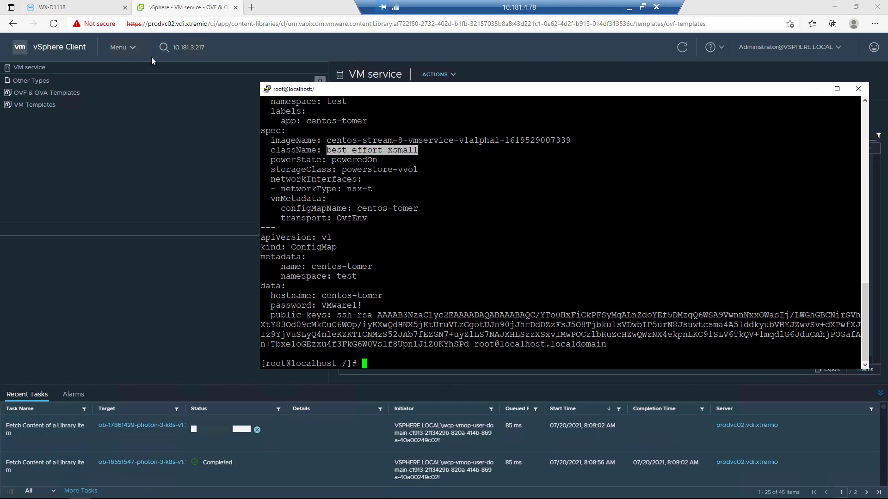
- Apply the manifest with kubectl apply -f centos.yaml and show the Hosts and Clusters inventory in vSphere
click(67, 48)
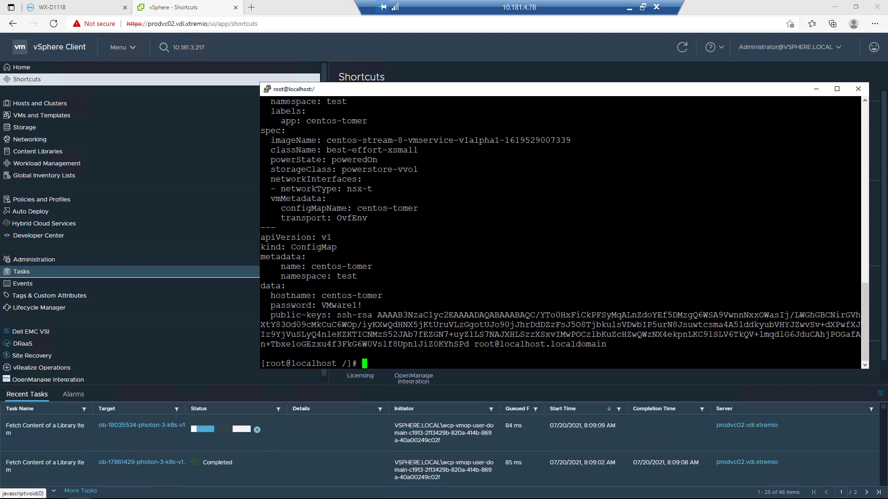
text(kubectl apply -f centos.yaml)
click(79, 49)
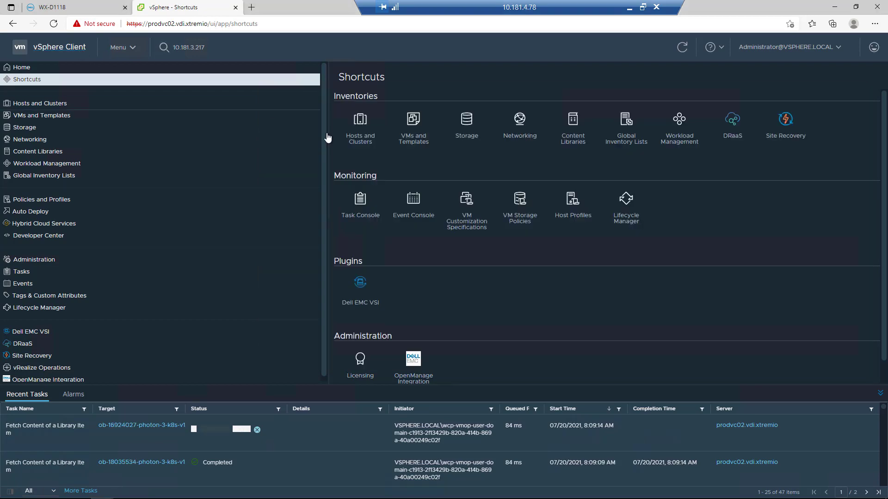
click(355, 129)
key(alt+Tab)
key(Return)
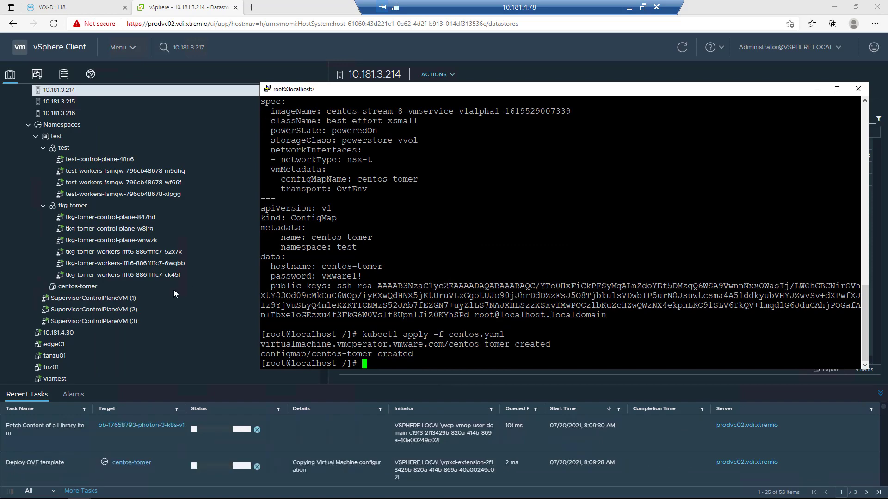
- Watch the events of all namespaces with kubectl get events -A -w, and stop the watch
text(kubectl get events -A -w)
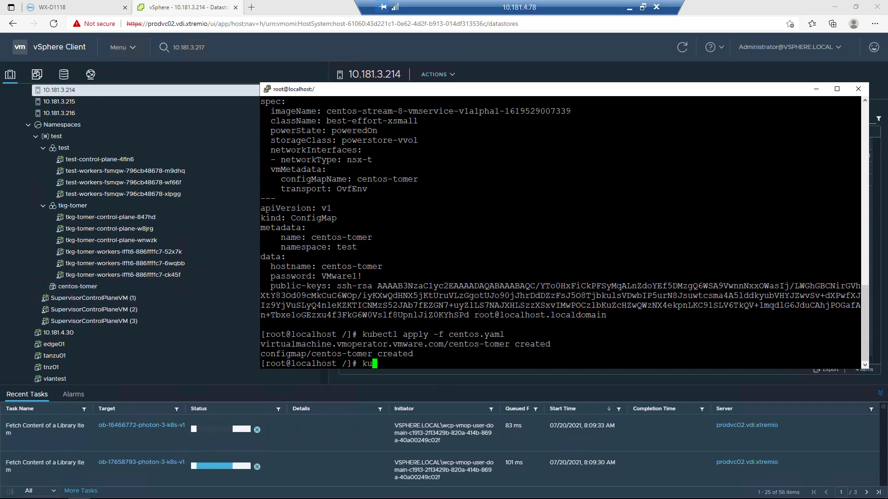
key(Return)
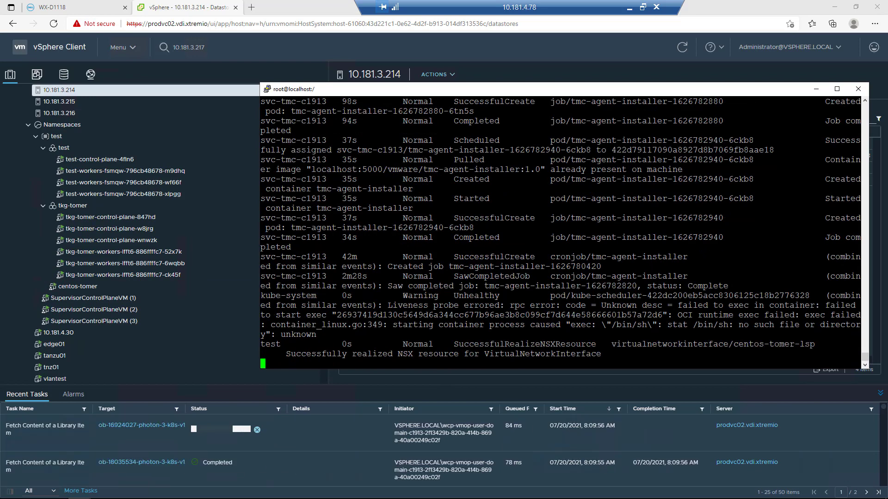
key(ctrl+c)
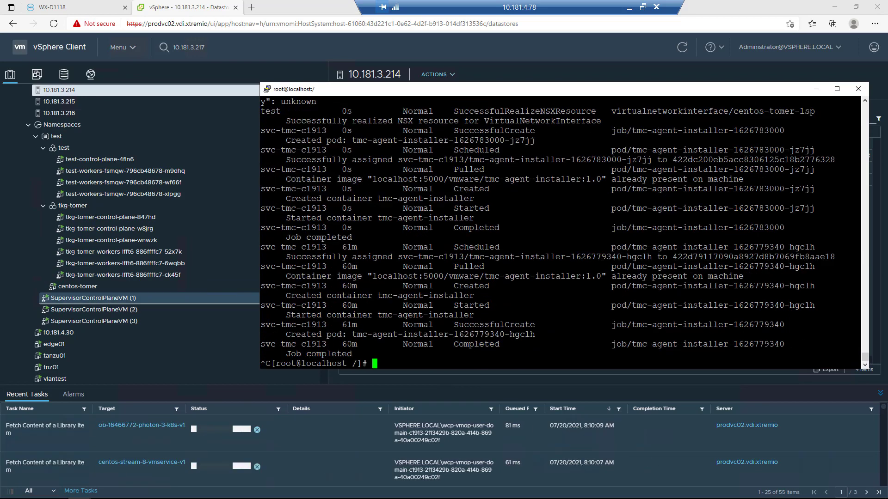
text(cat)
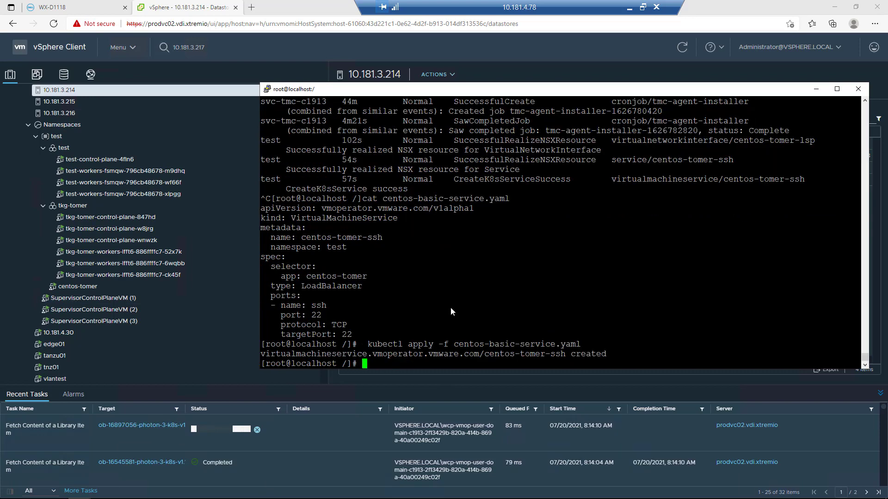
text(centos-tomer-ssh)
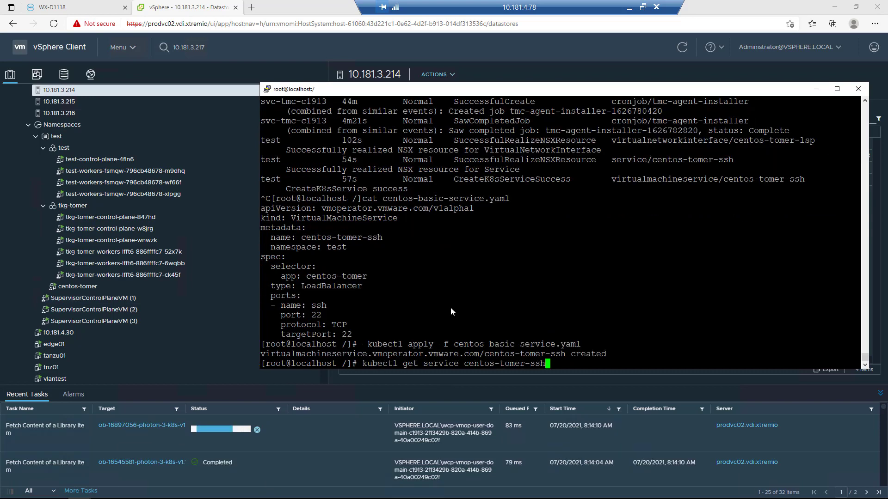
key(Return)
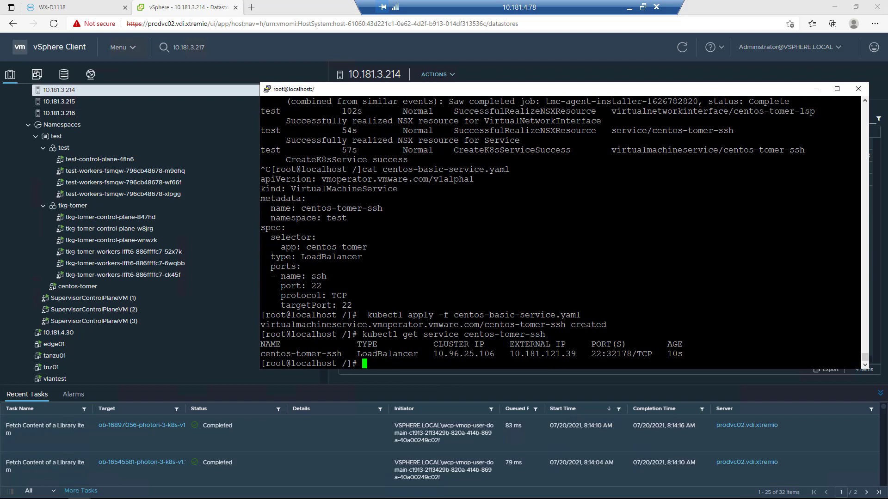
right_click(533, 314)
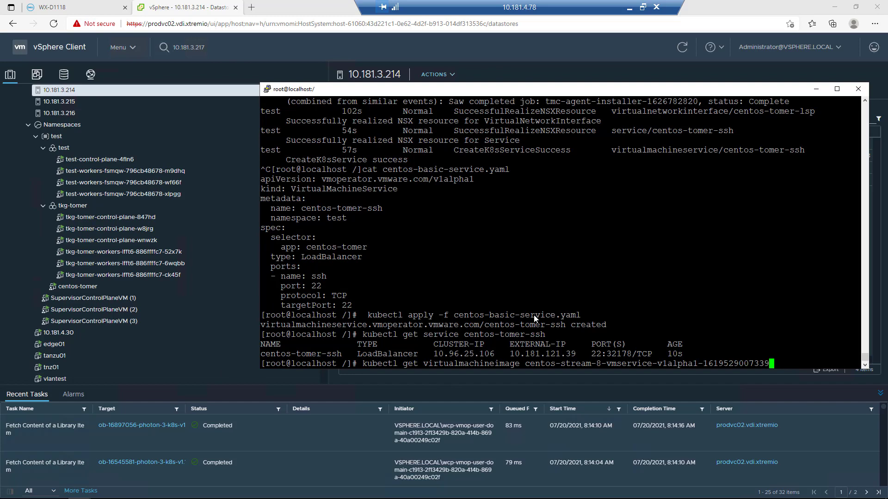
key(Return)
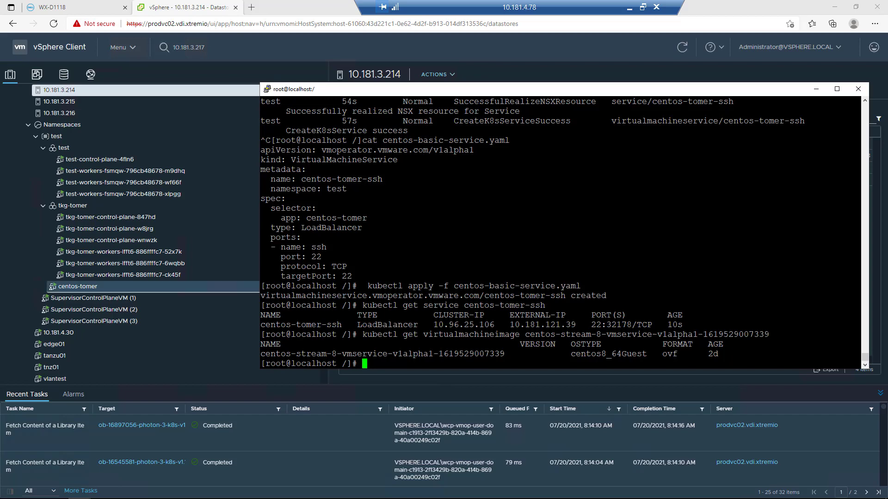
- Start the SSH agent with eval "$(ssh-agent -s)" and load the centos key with ssh-add
right_click(416, 305)
key(Return)
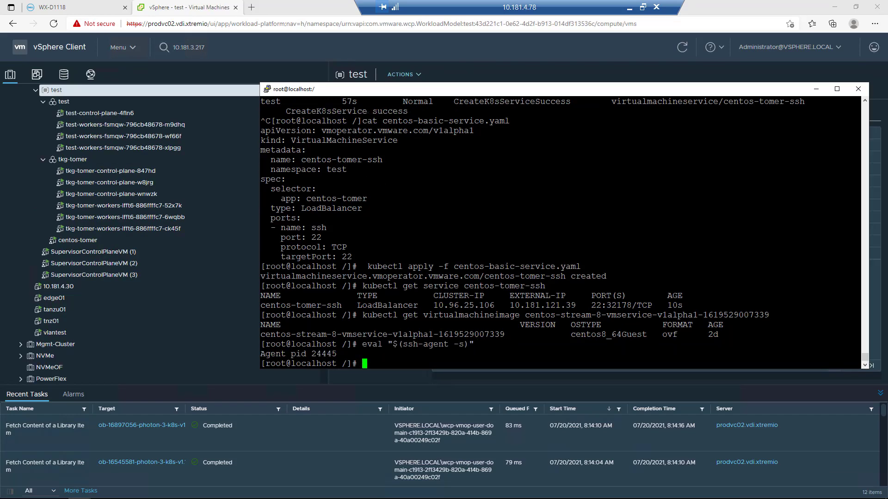
right_click(449, 249)
key(Return)
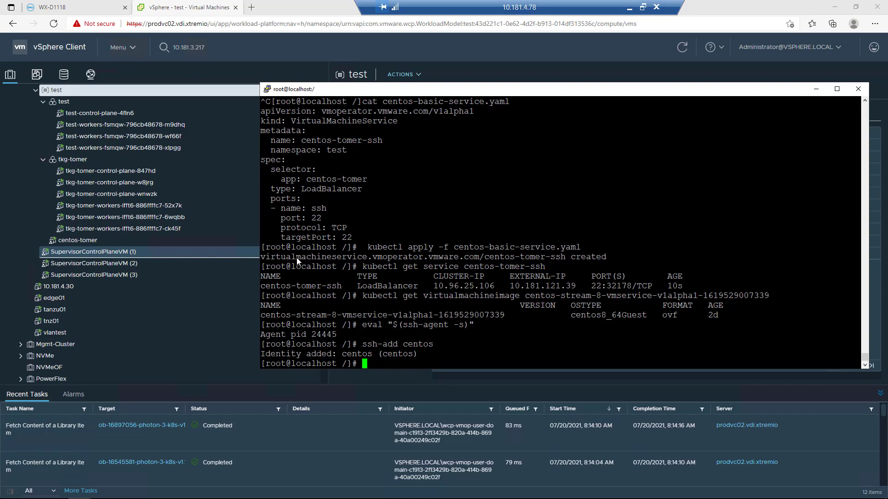
- Connect over SSH as cloud-user to the service's external IP 10.181.121.39 and accept the host key
right_click(379, 276)
key(Return)
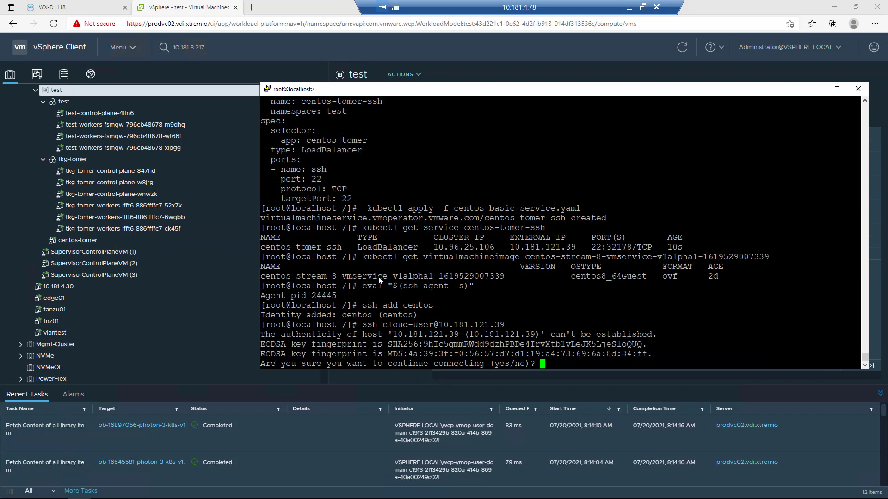
text(yes)
key(Return)
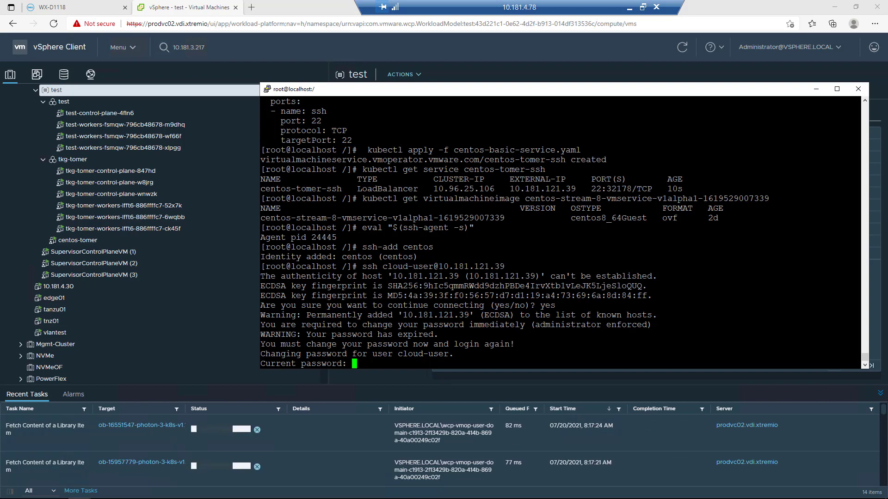
- Replace the expired account password of cloud-user and reconnect to 10.181.121.39 over SSH
key(Return)
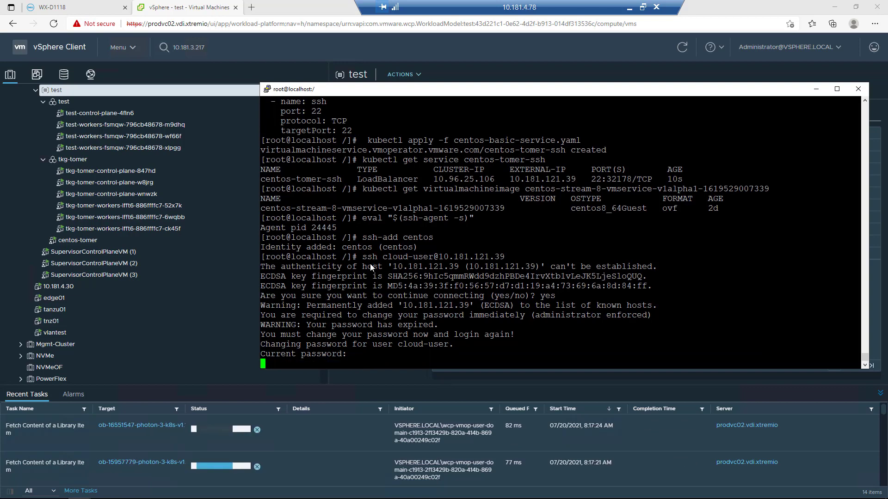
key(Up)
key(Up)
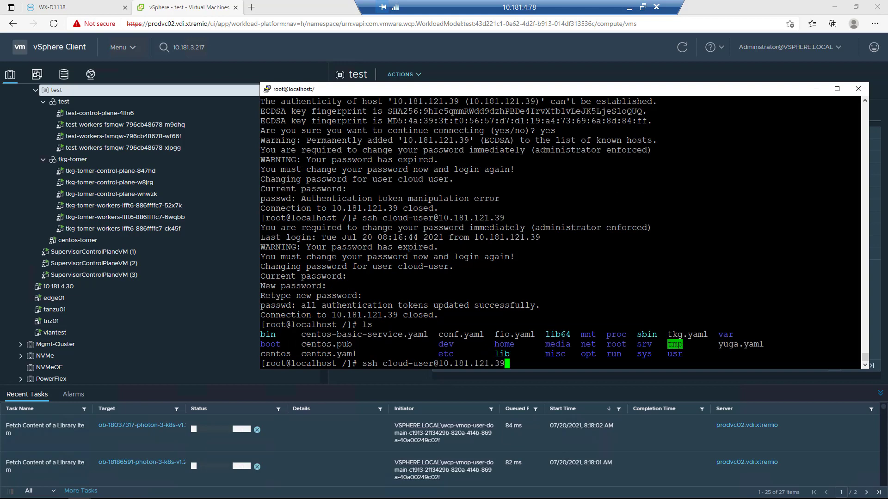
key(Return)
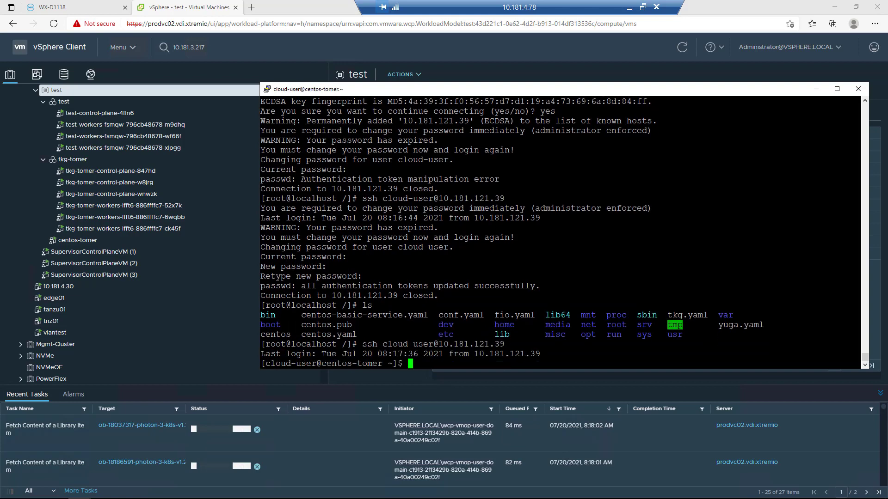
- List the virtual machine's home directory, and change to the root directory / and list its contents
text(ls)
key(Return)
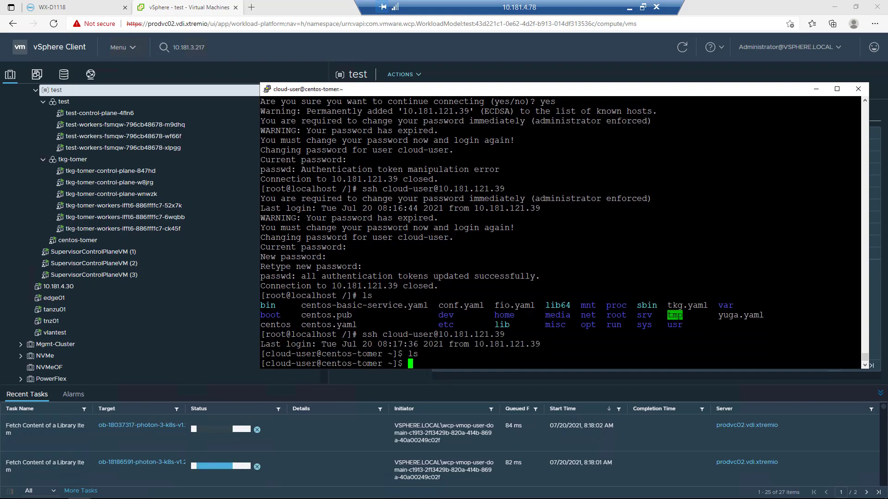
text(cd /)
key(Return)
text(ls)
key(Return)
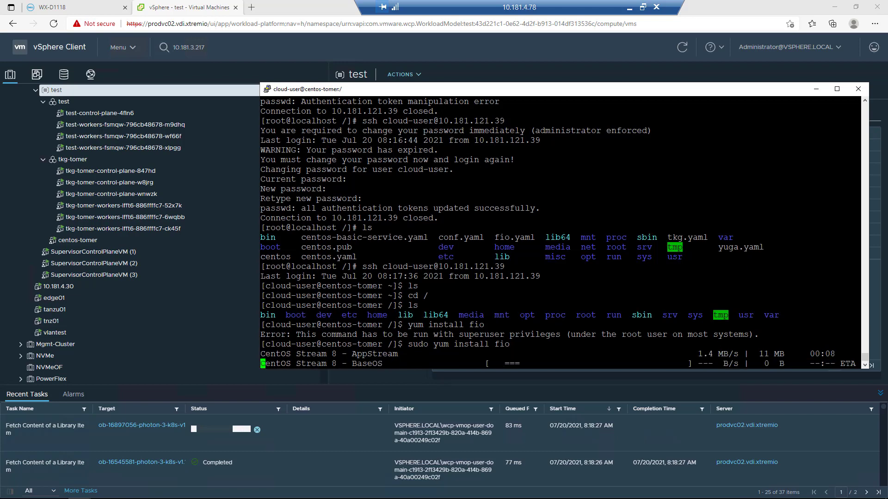
- Install the fio package with sudo yum install fio, accepting the package transaction
text(y)
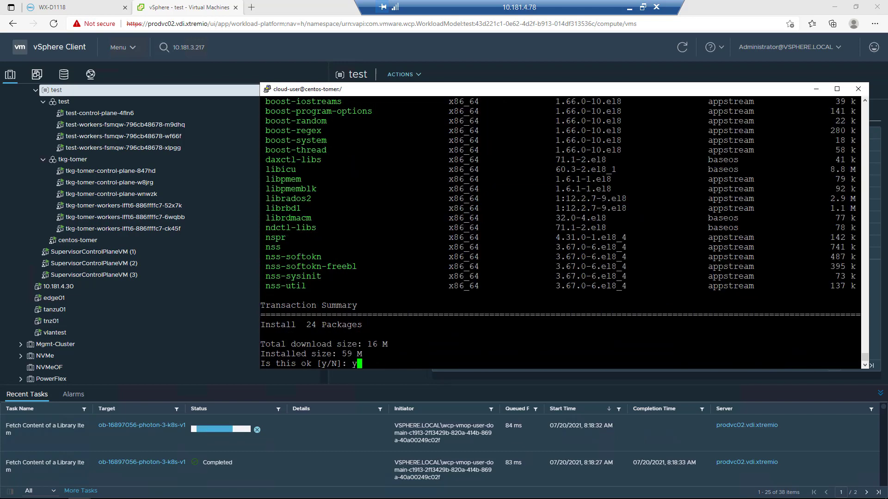
key(Return)
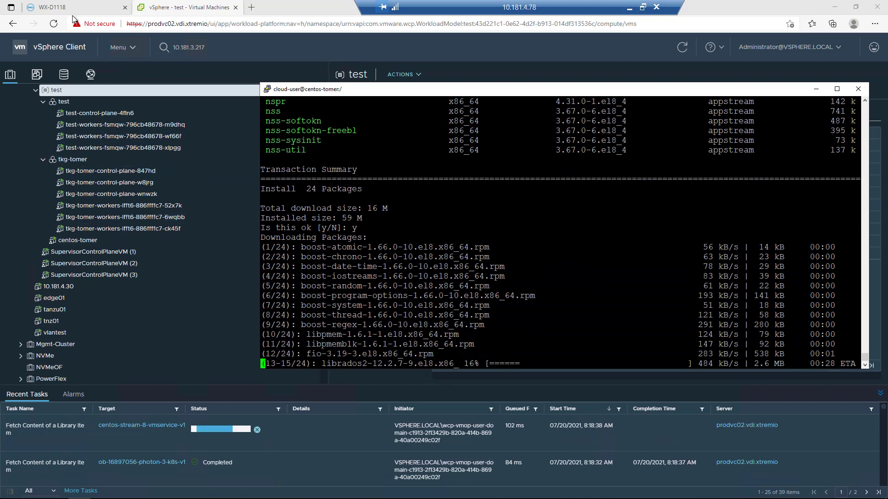
- Switch to PowerStore Manager and open the centos-tomer virtual machine's capacity details from the virtual machines list
click(70, 13)
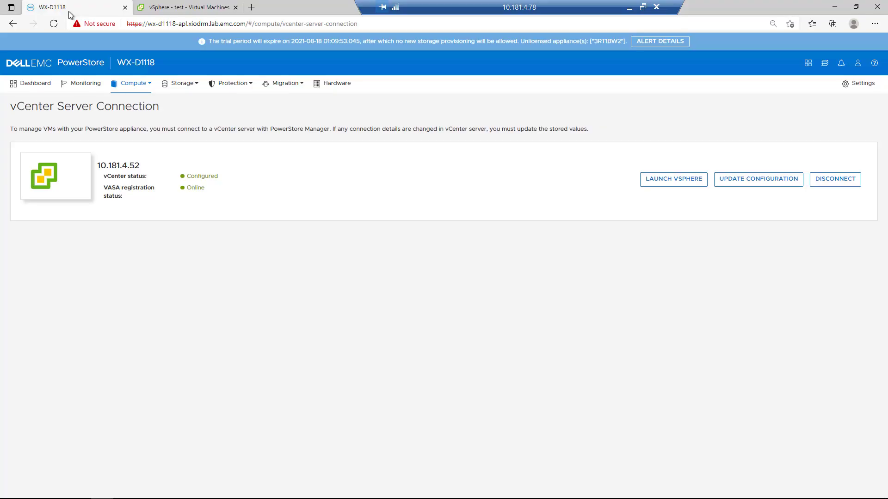
click(133, 93)
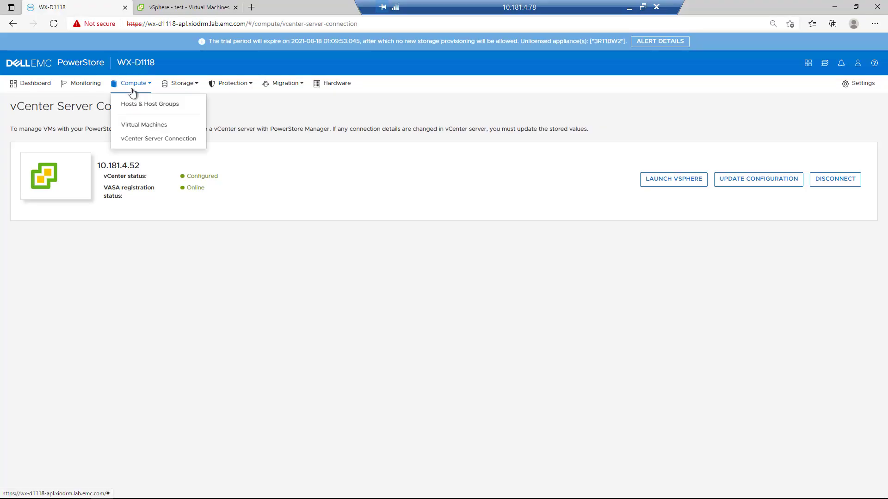
click(144, 126)
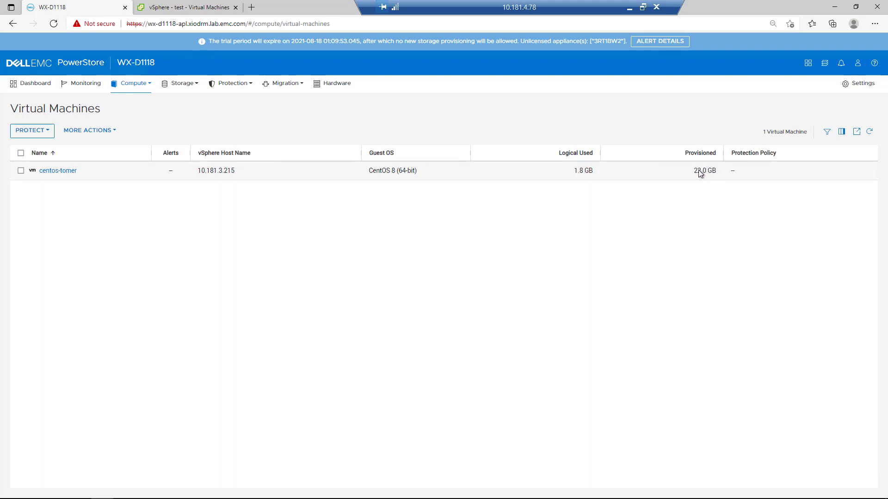
click(58, 172)
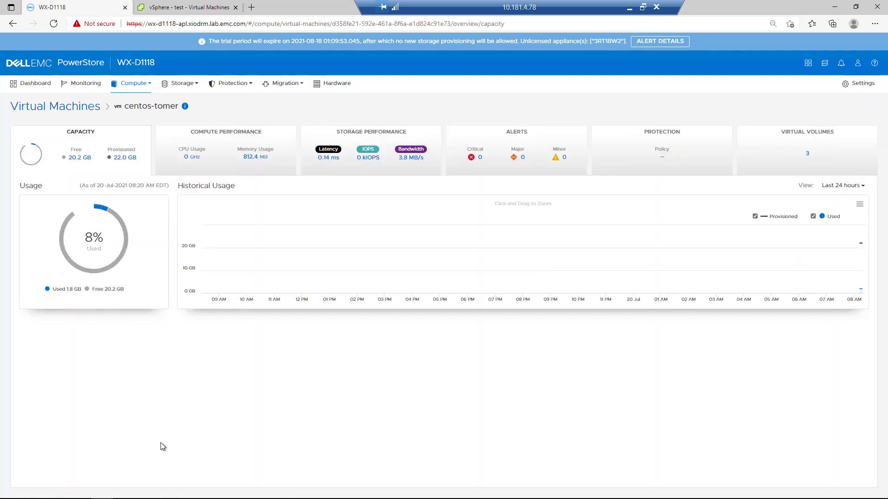
- Review the compute performance, storage performance and virtual volumes of centos-tomer
click(217, 174)
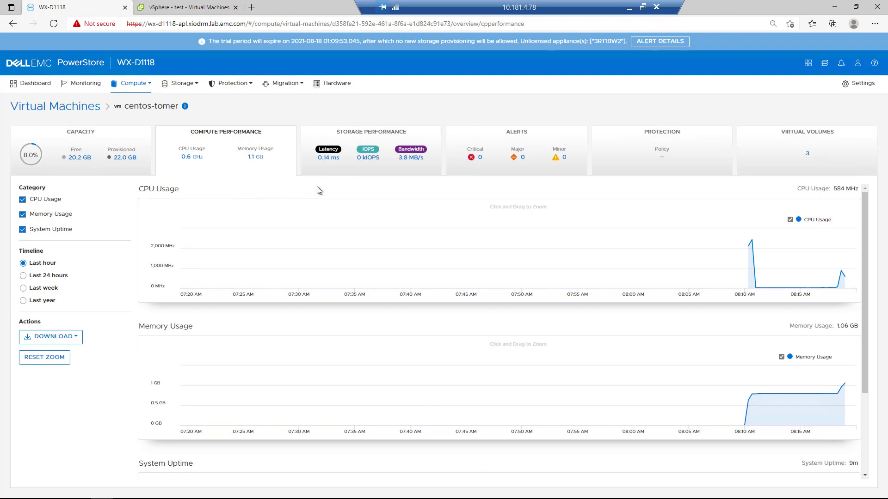
click(332, 171)
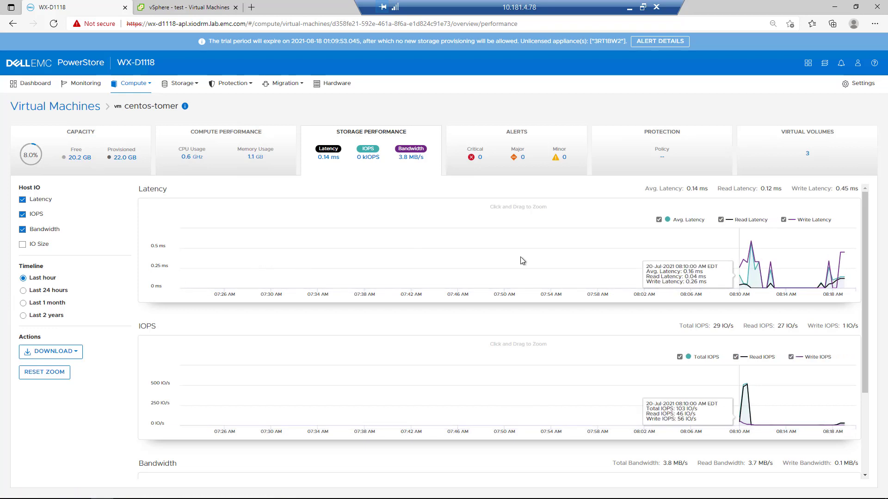
scroll(573, 345, down, 3)
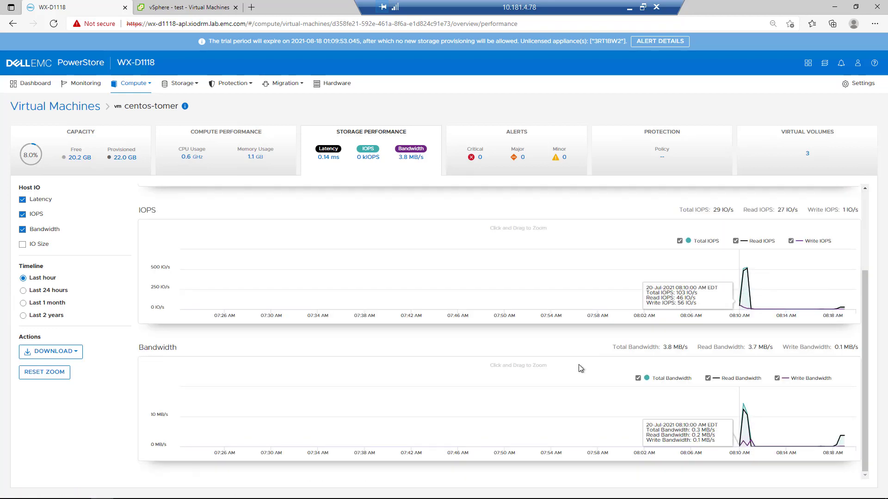
click(758, 159)
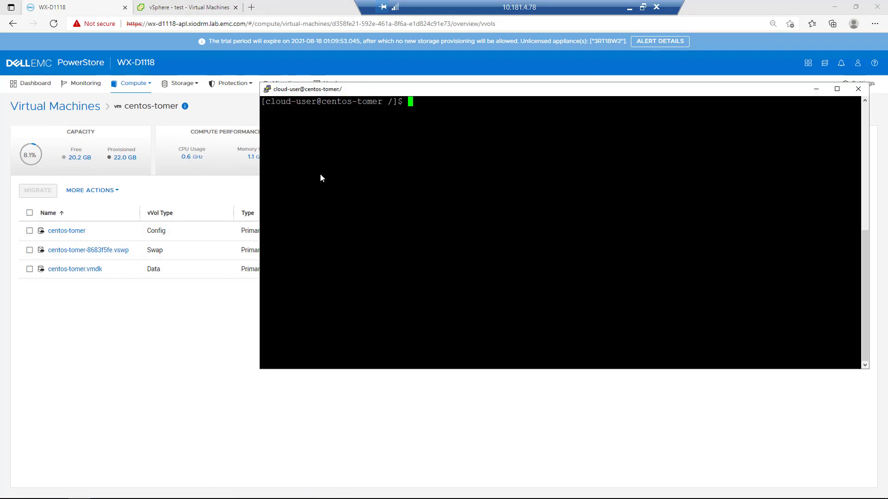
- Become root in the virtual machine's terminal with sudo su and run a fio randread test with 8 KB blocks, libaio, iodepth 1 and 8 jobs
text(sudo su)
key(Return)
right_click(320, 174)
key(Return)
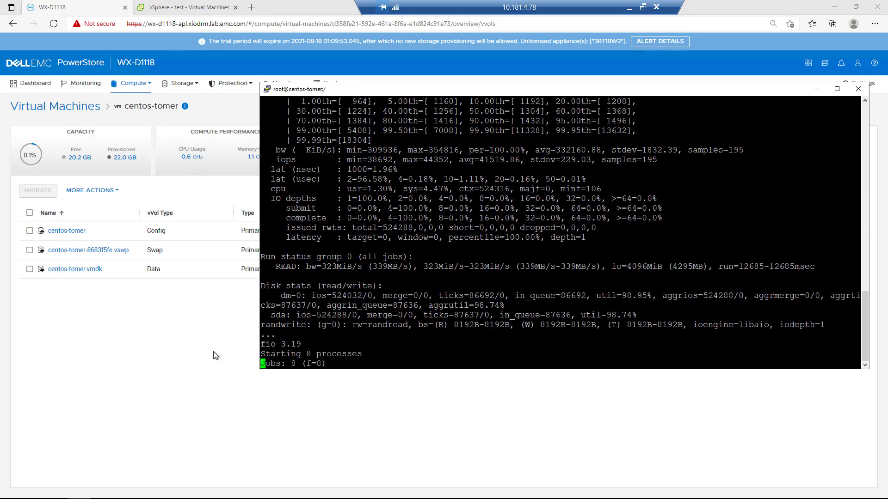
- Return to PowerStore Manager and show the cluster's overall performance chart on the dashboard
click(212, 351)
click(129, 67)
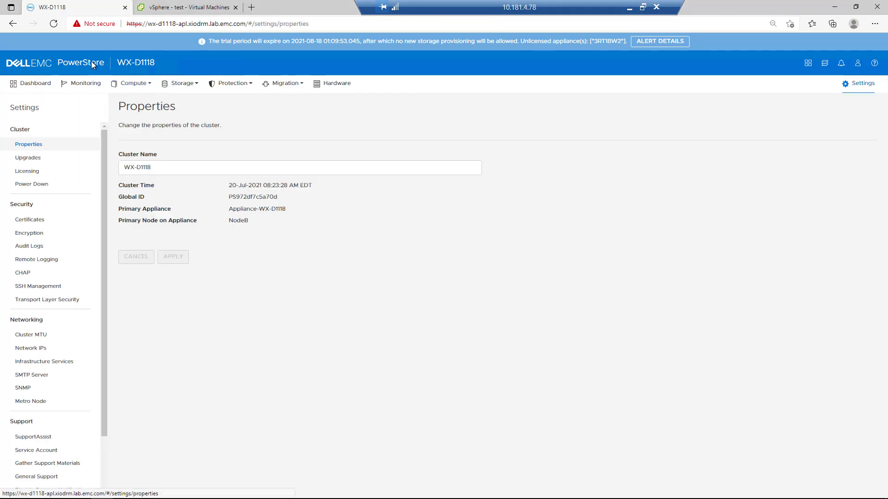
click(93, 65)
click(642, 135)
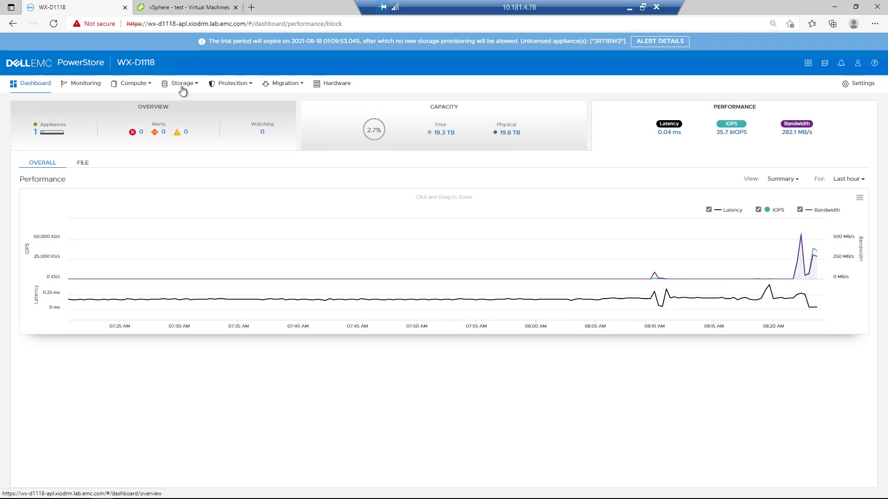
- Reopen the centos-tomer virtual machine's details from the compute inventory of PowerStore Manager
click(127, 85)
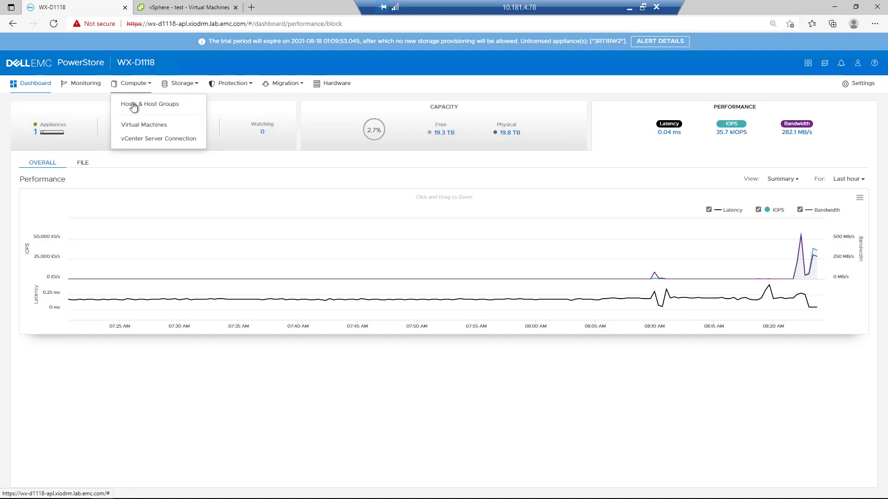
click(139, 125)
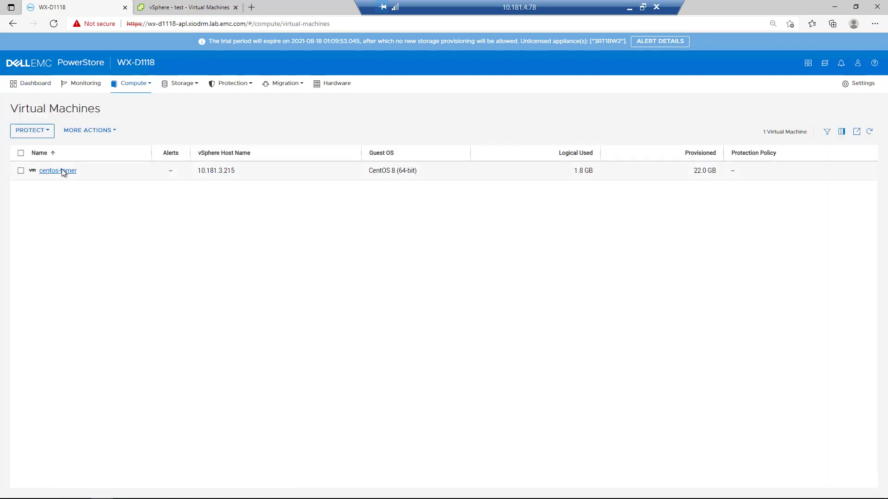
click(63, 170)
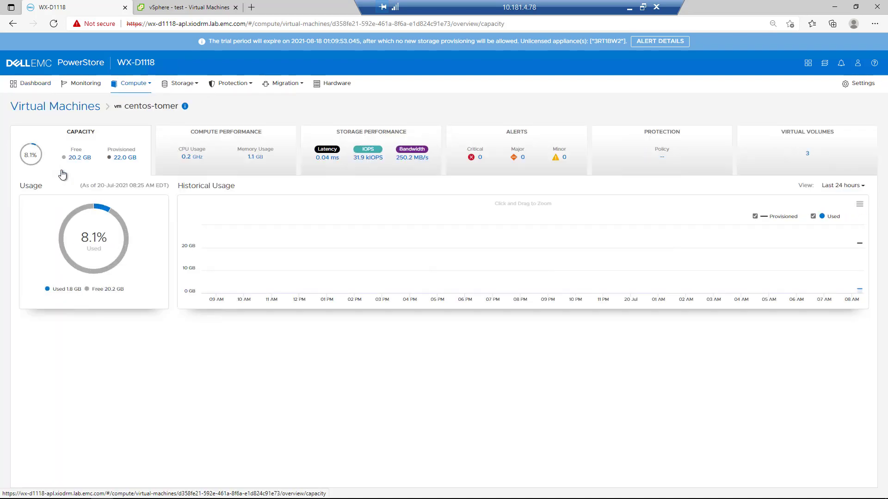
- Review the storage performance of centos-tomer and open the performance charts of its data virtual volume, centos-tomer.vmdk
click(323, 175)
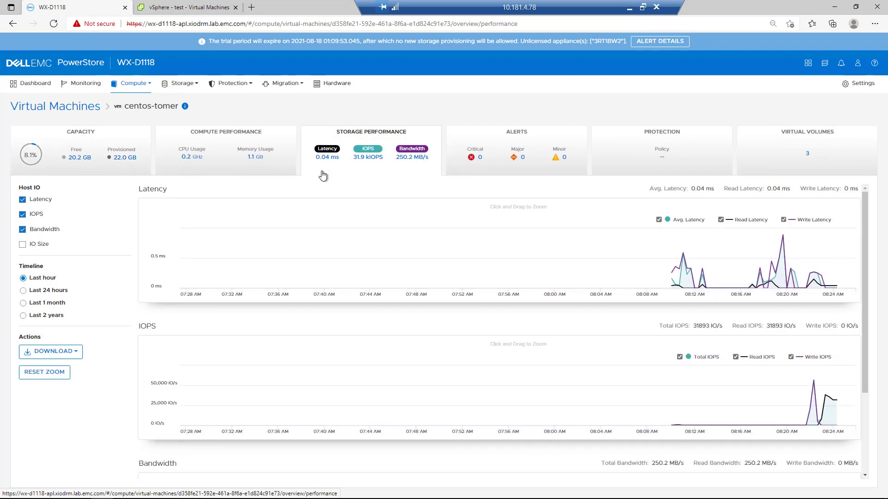
click(767, 161)
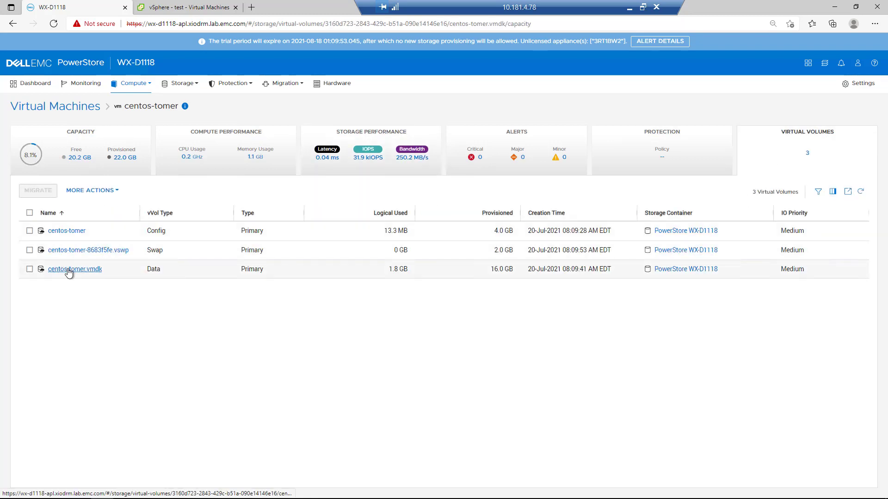
click(67, 270)
click(591, 173)
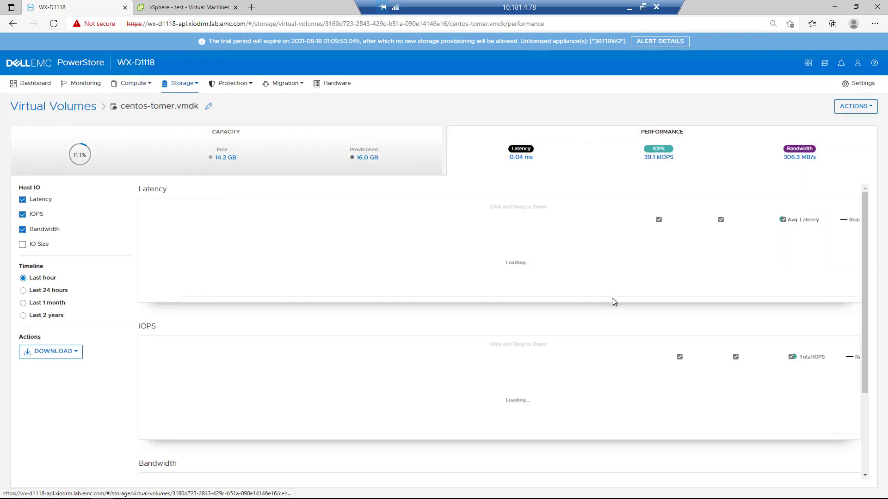
- Enable the IO Size chart for the virtual volume and zoom the performance charts to about 08:20–08:25 AM
scroll(618, 317, down, 2)
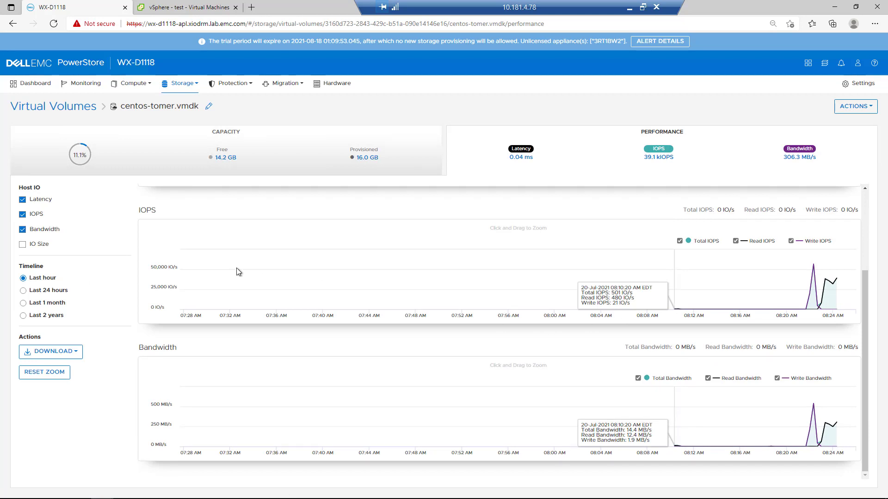
click(22, 244)
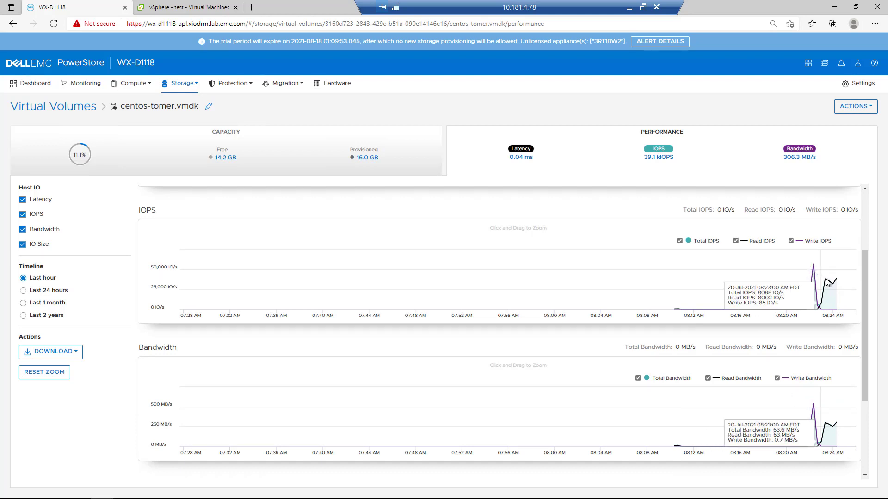
drag(784, 421, 838, 419)
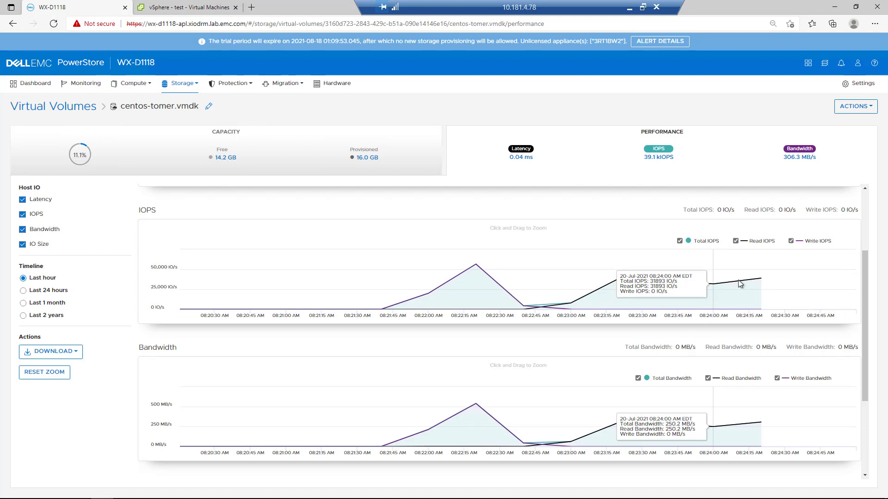